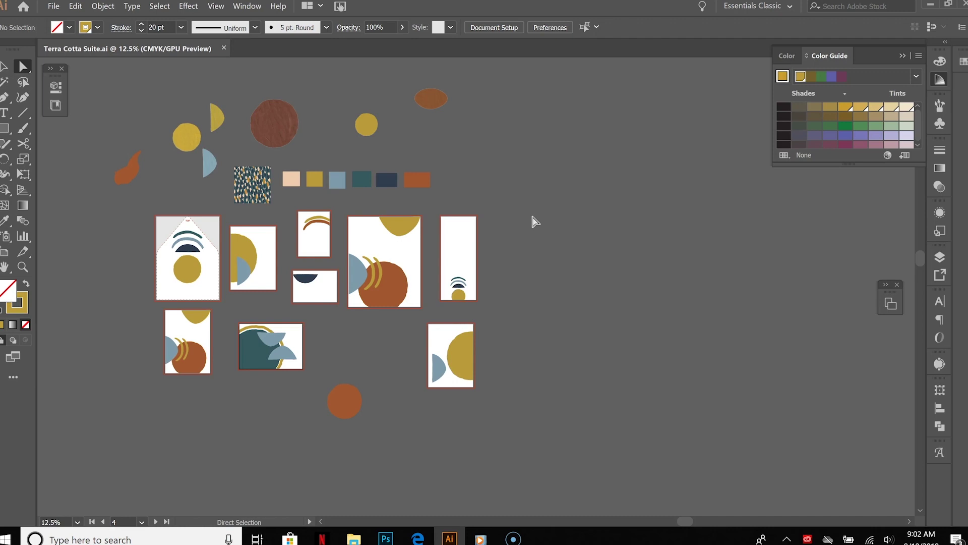
- Select the six colour swatch rectangles twice, deselecting them each time
left_click_drag(443, 194, 281, 168)
left_click(281, 168)
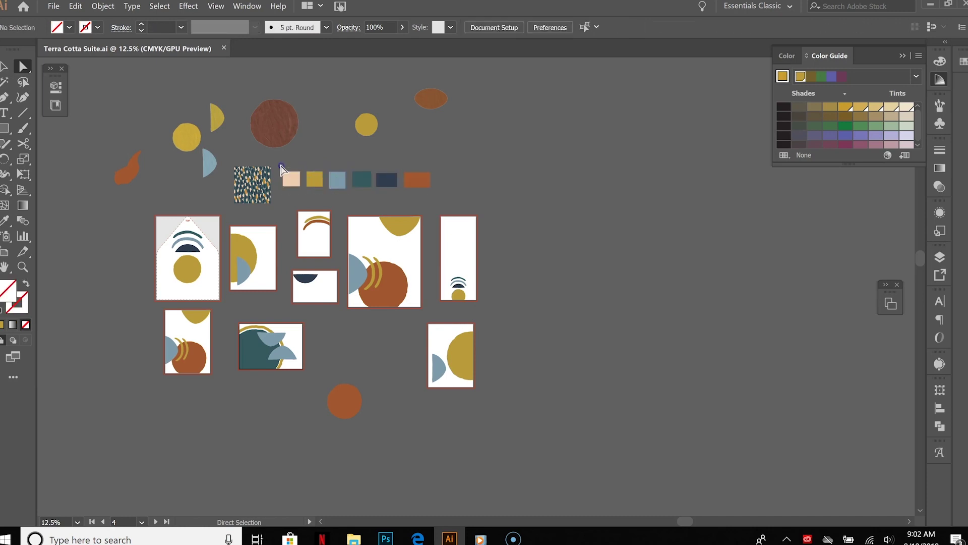
left_click_drag(466, 186, 473, 199)
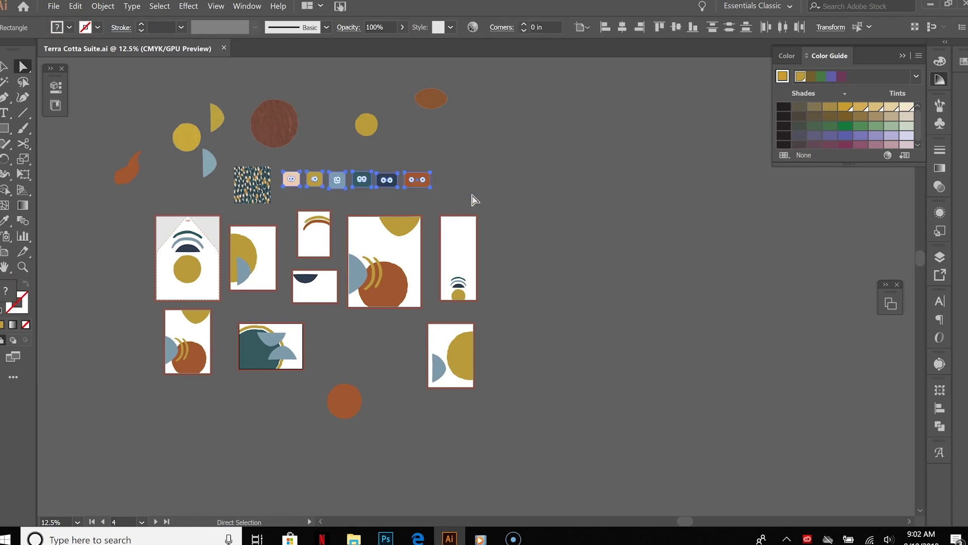
left_click(474, 200)
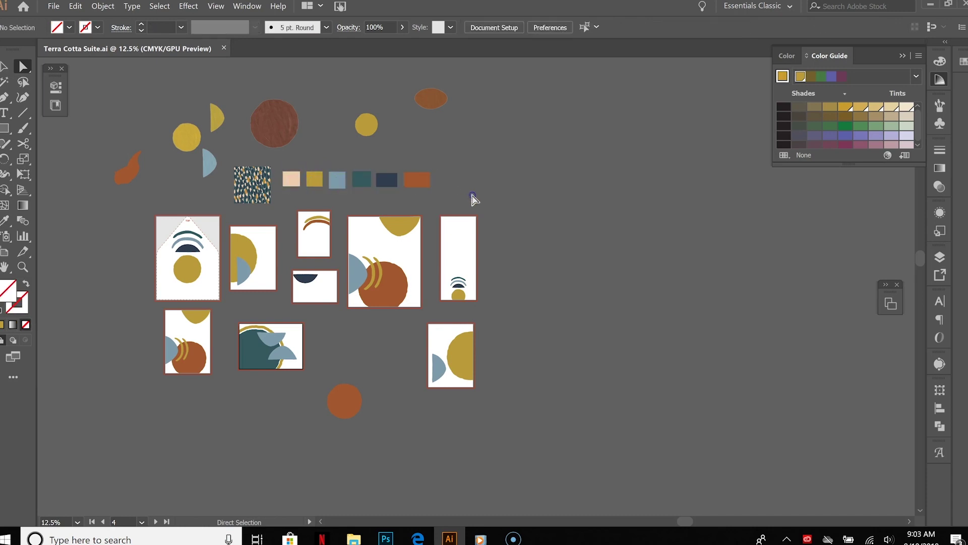
- Try enlarging the pattern image over the artboards, then undo it and deselect
left_click(261, 191)
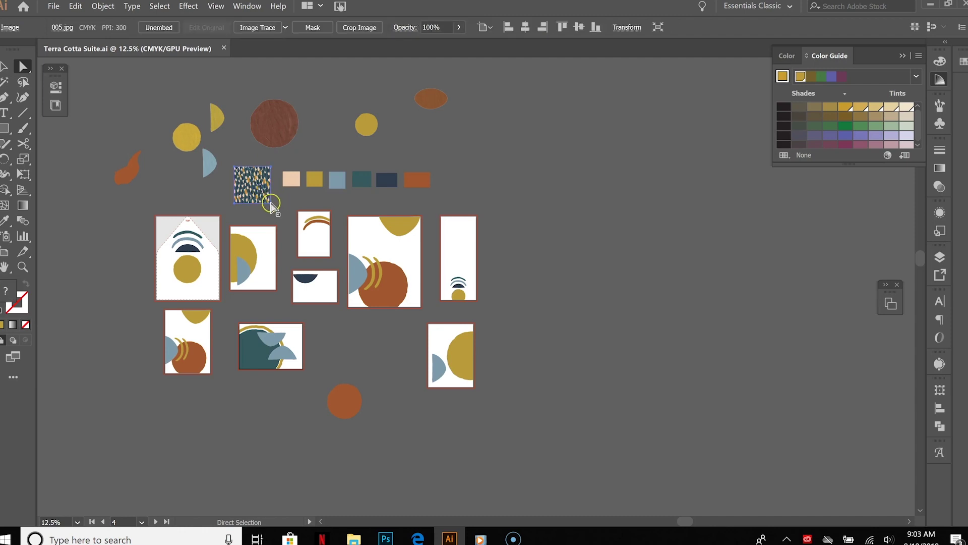
key("v")
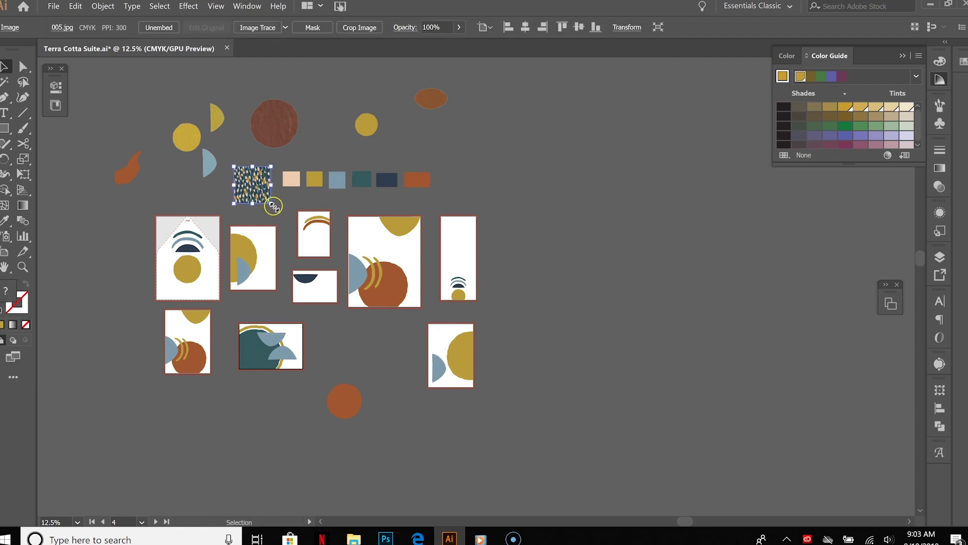
left_click_drag(274, 206, 486, 367)
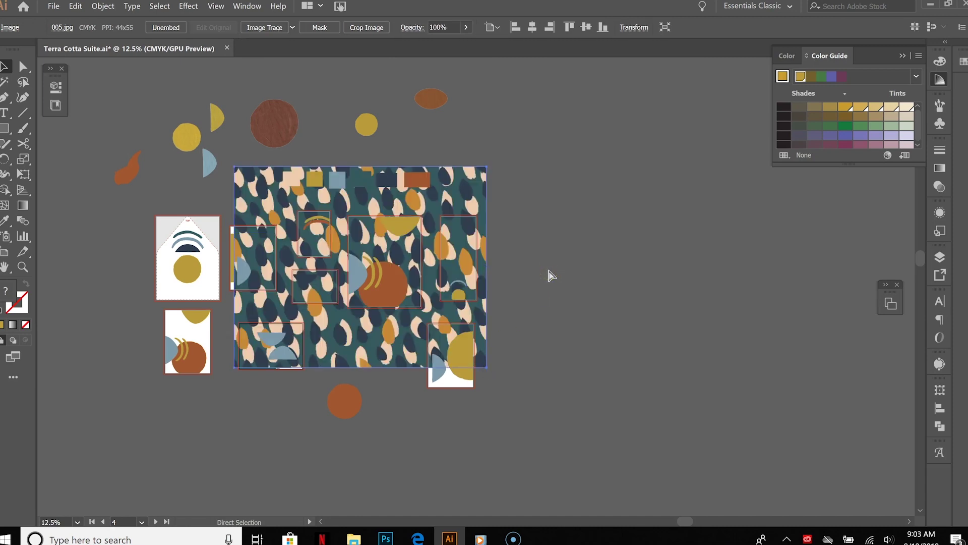
key("ctrl+z")
left_click(297, 203)
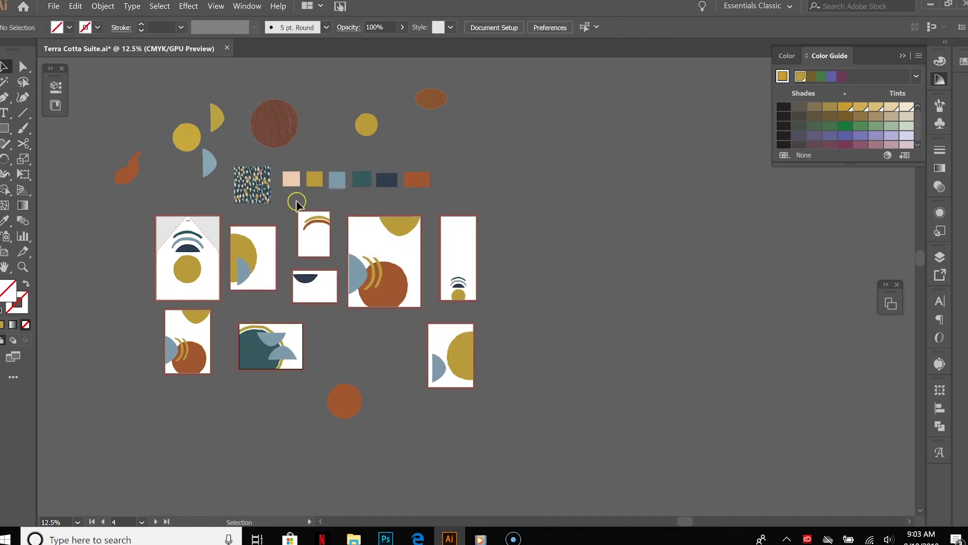
- Select the light-blue swatch, then the orange swatch, and deselect it
left_click(337, 179)
left_click(424, 181)
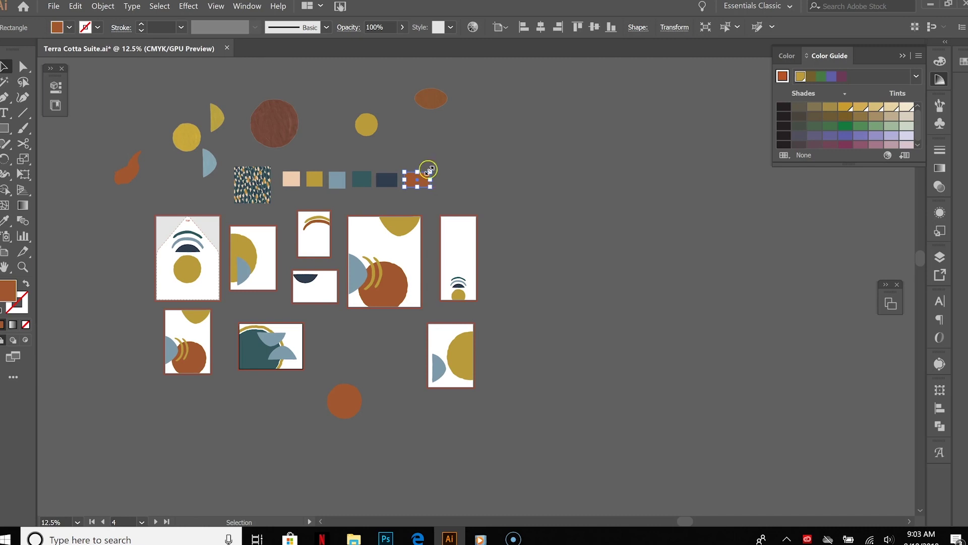
left_click(200, 88)
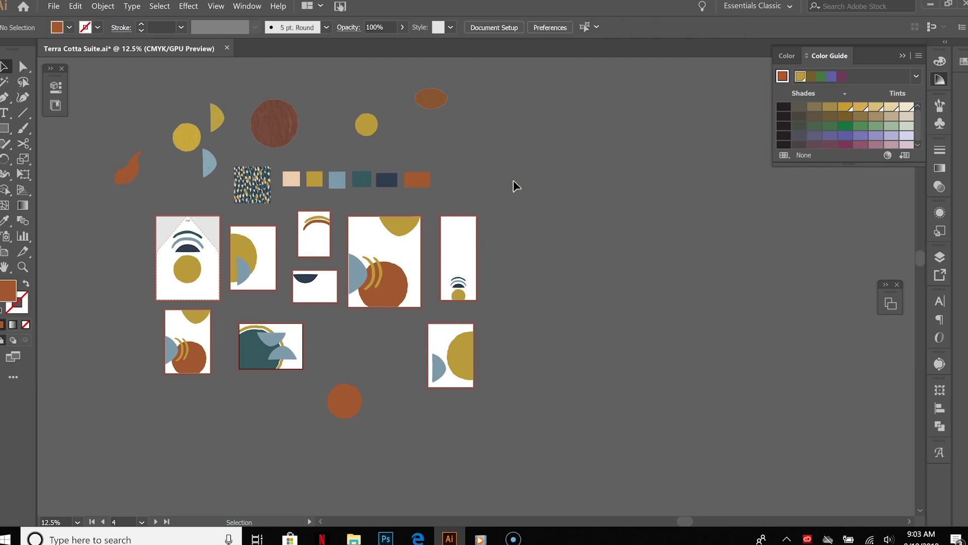
scroll(502, 301, "right", 2)
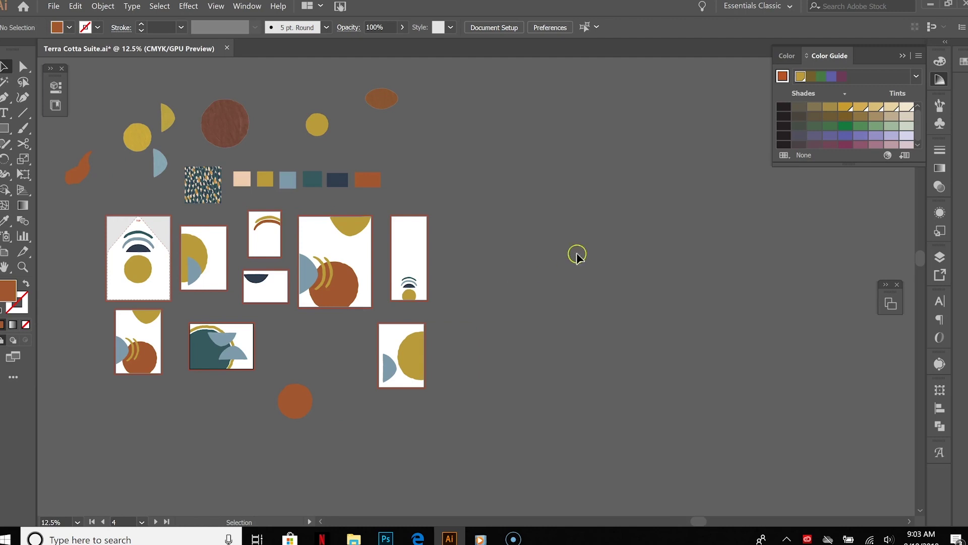
- Marquee-select all stationery artwork and open Recolor Artwork from the Color Guide panel
left_click(82, 214)
left_click_drag(83, 214, 468, 438)
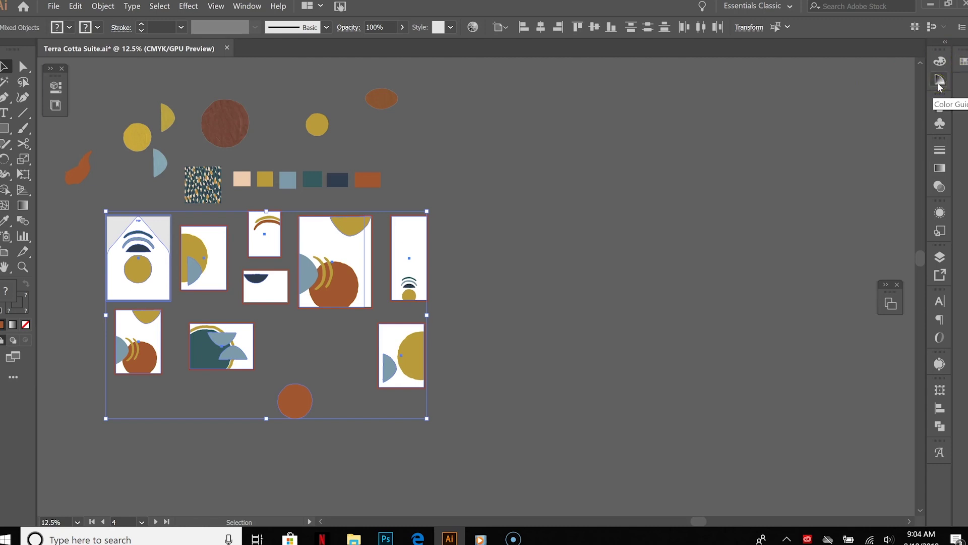
left_click(939, 81)
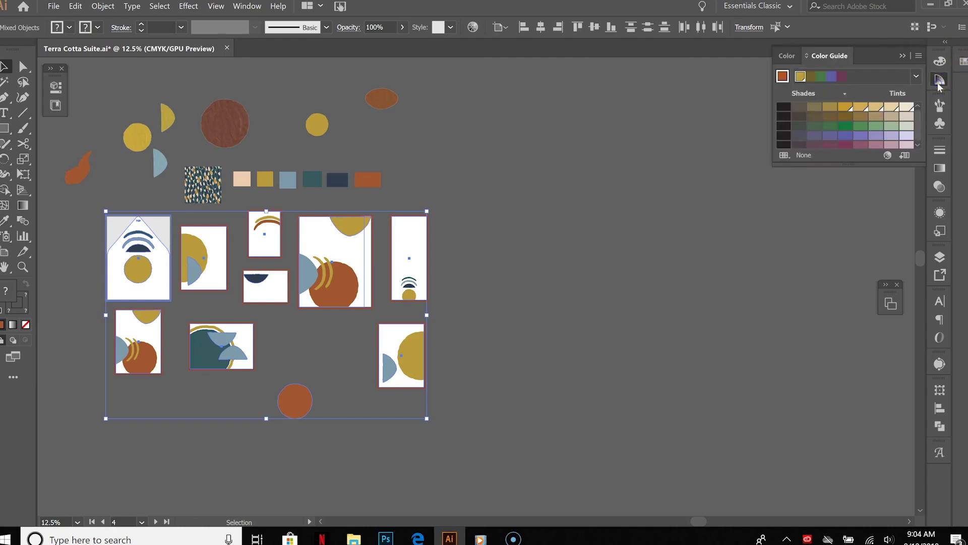
left_click(887, 155)
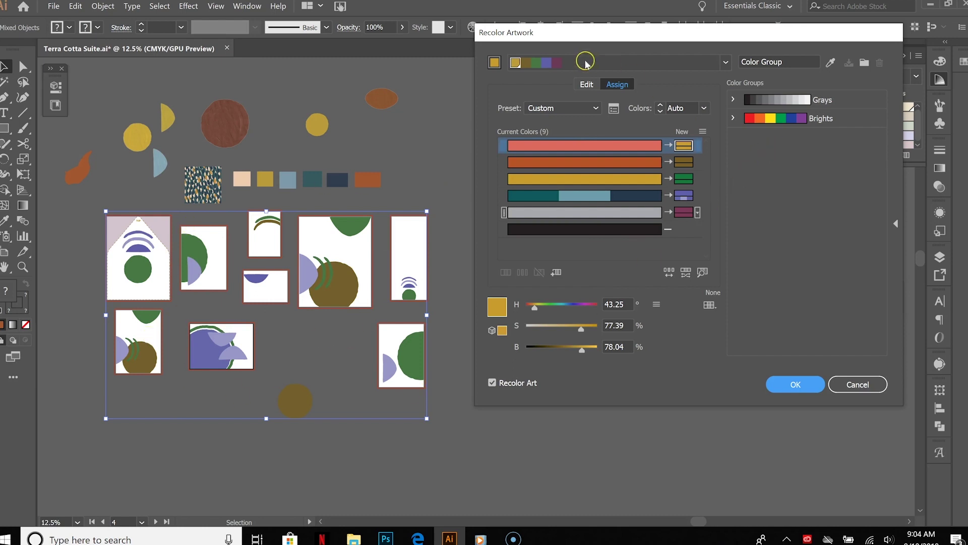
- Load the five-colour group and reshuffle its colour order seven times into green, olive and beige
left_click(515, 64)
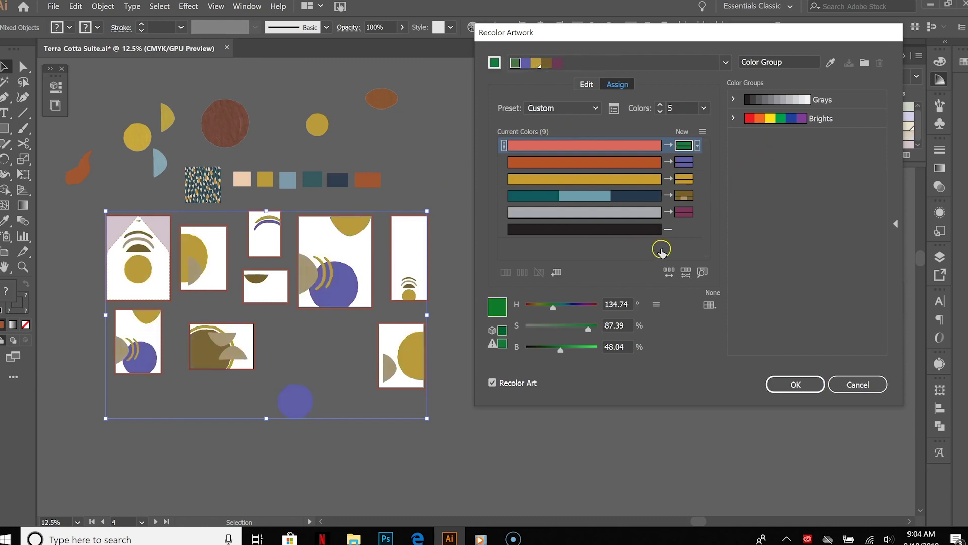
left_click(670, 273)
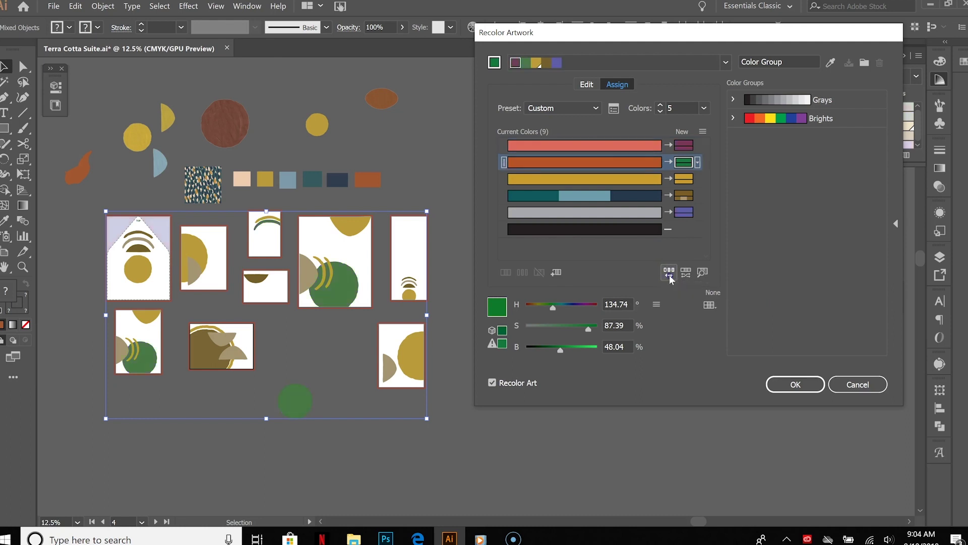
left_click(670, 276)
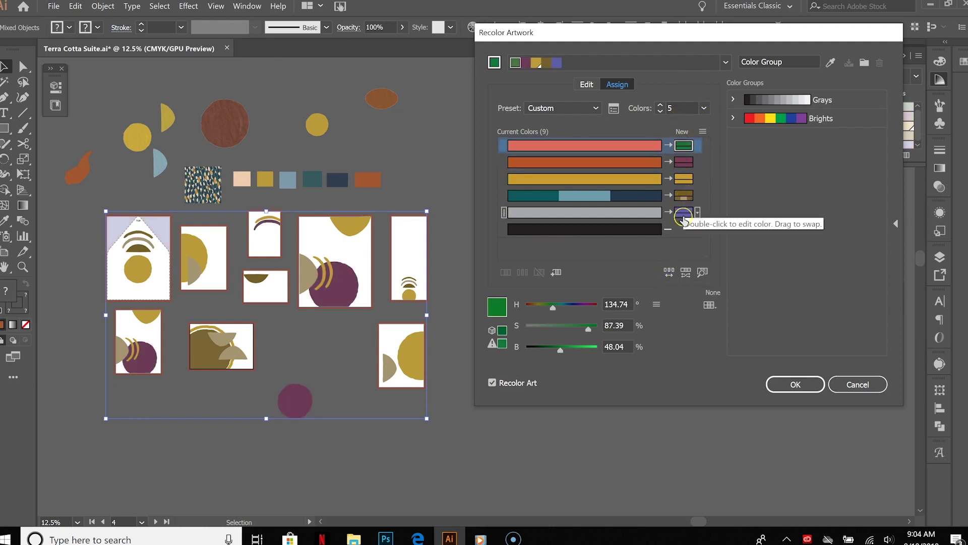
left_click(670, 272)
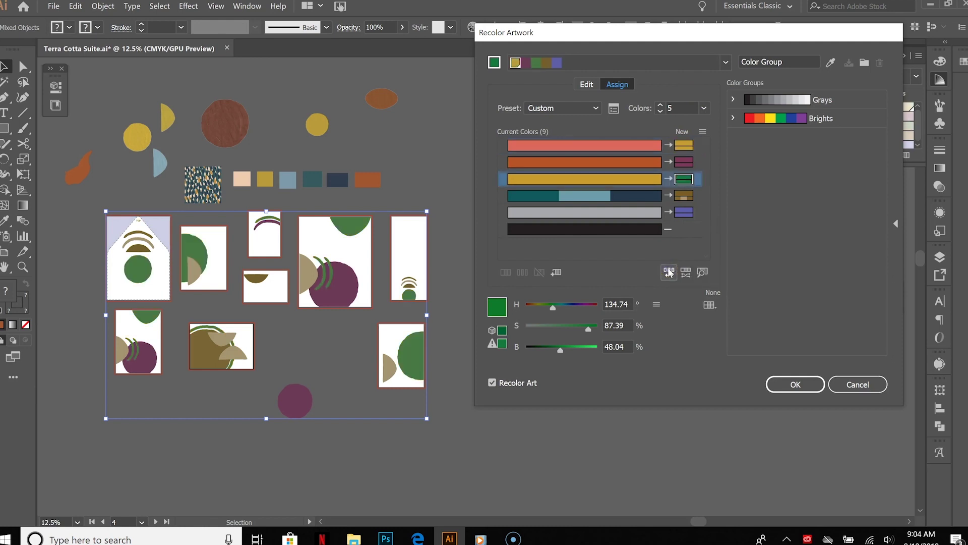
left_click(669, 272)
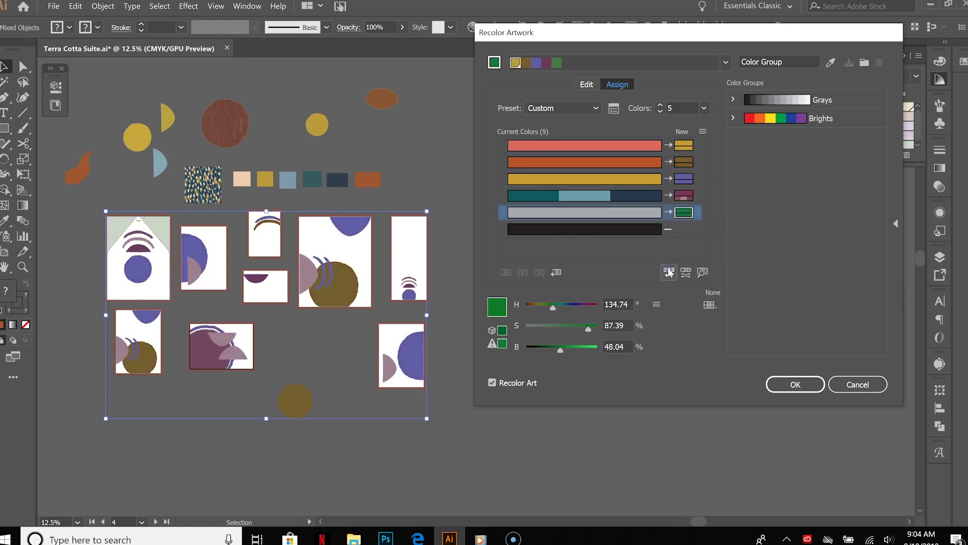
left_click(669, 273)
left_click(669, 273)
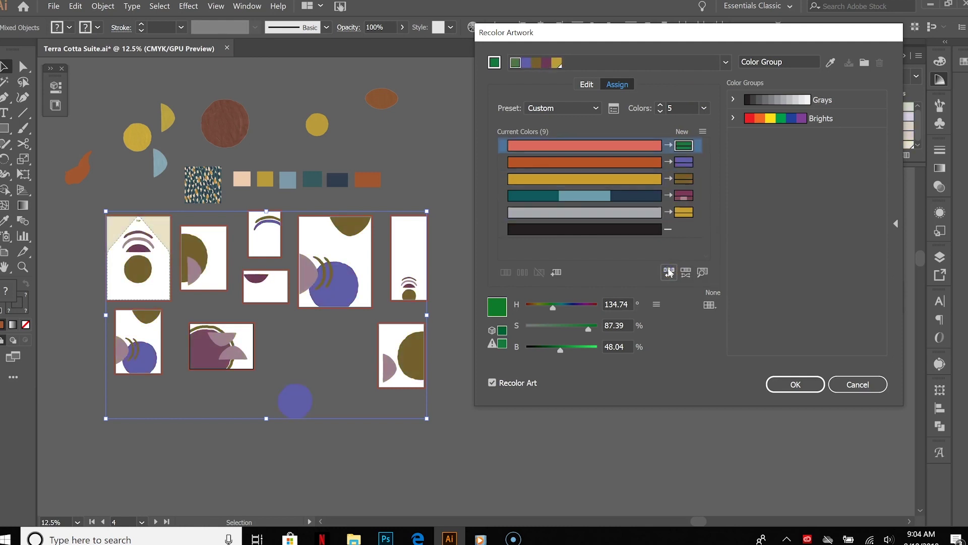
left_click(670, 273)
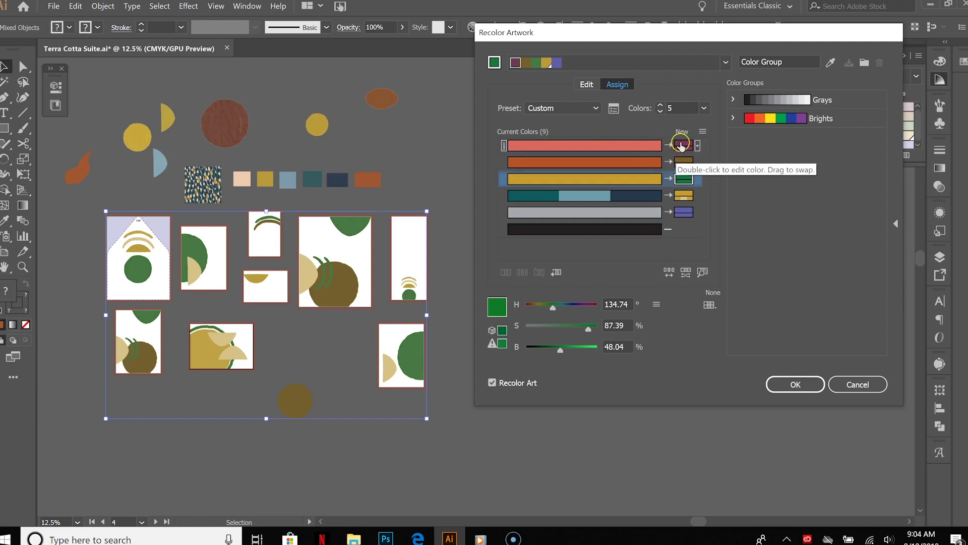
left_click(619, 168)
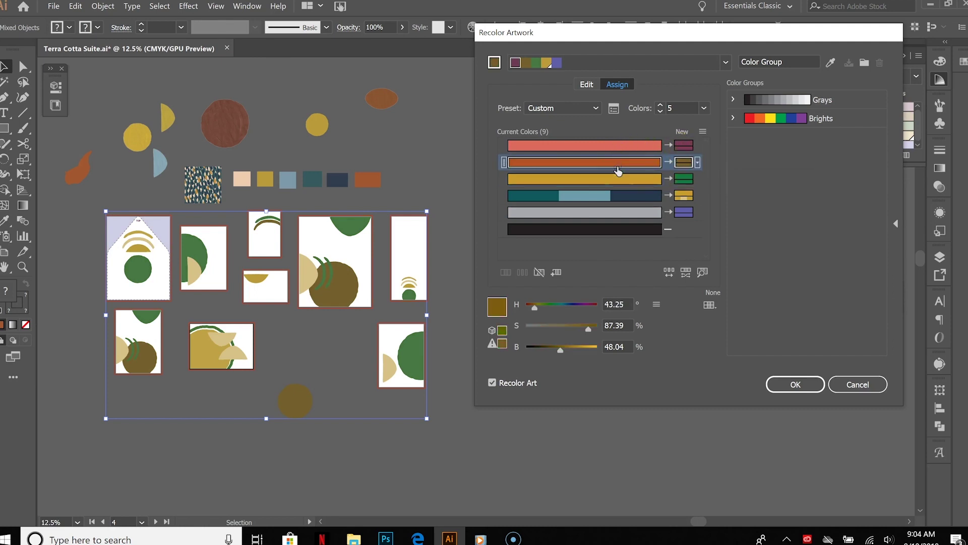
- Change the terracotta orange's new colour to purple in the Color Picker
double_click(684, 162)
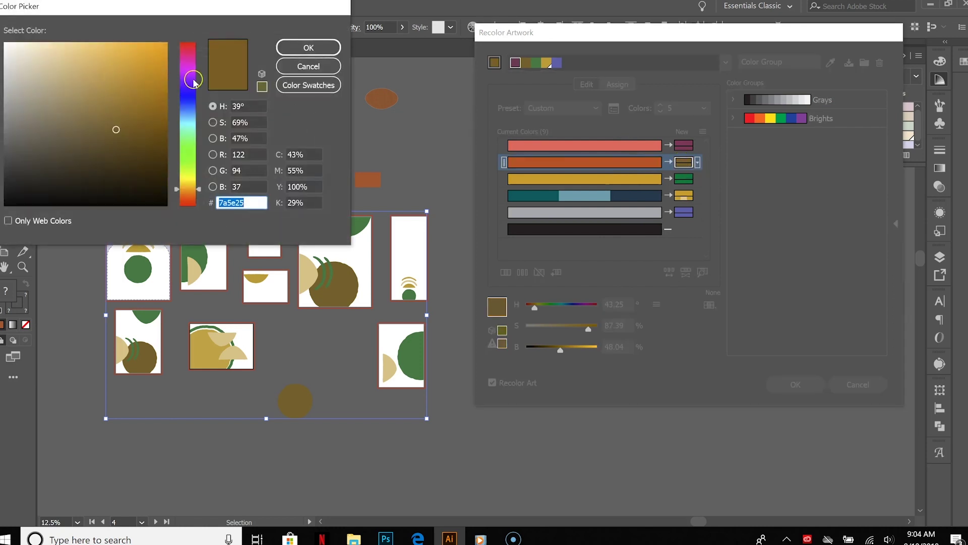
left_click(194, 80)
left_click(290, 49)
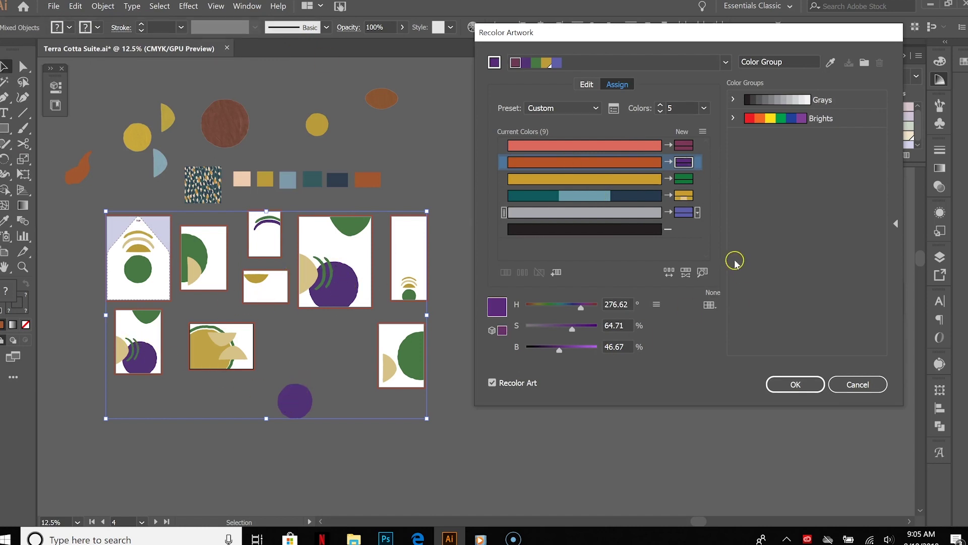
left_click(726, 62)
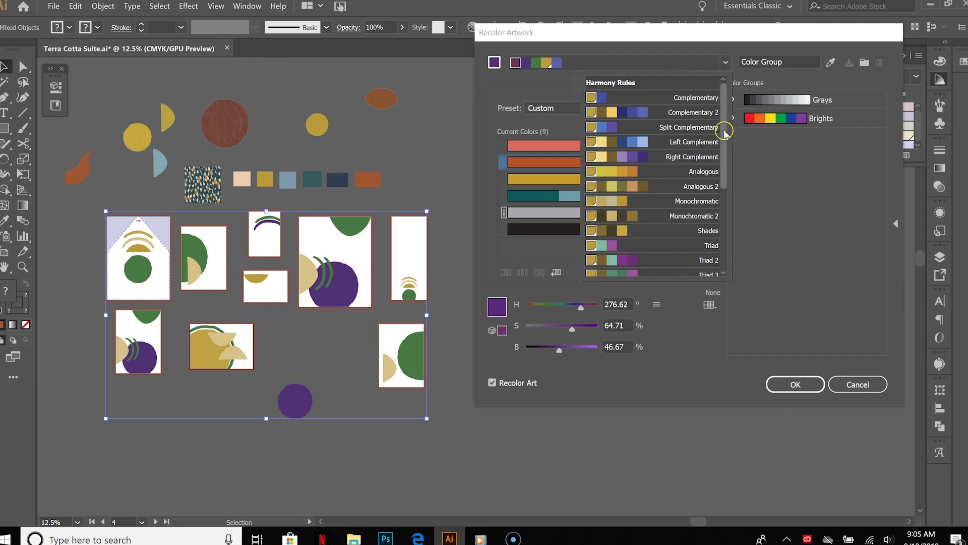
- Apply the High Contrast 2 harmony and shuffle colour order four times toward gold and purple
left_click_drag(725, 132, 722, 242)
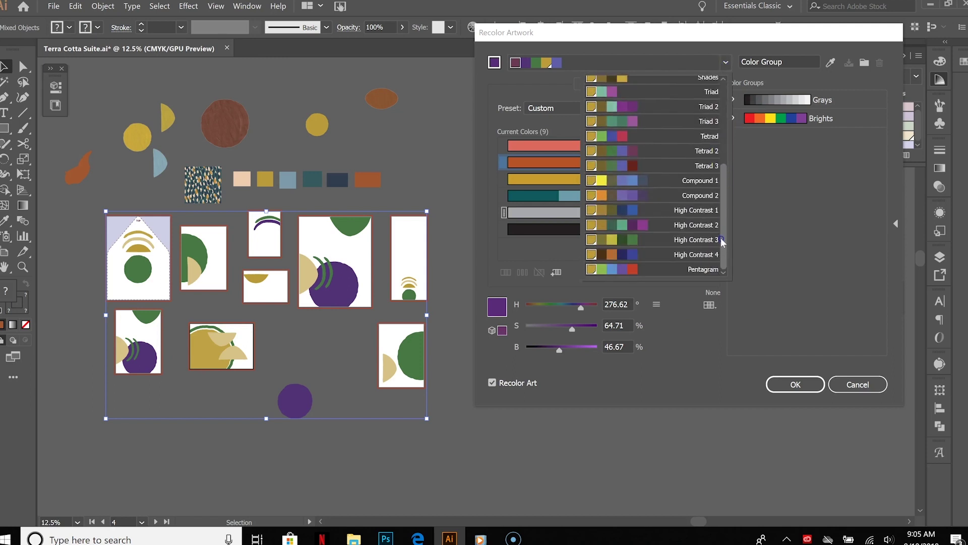
left_click(625, 225)
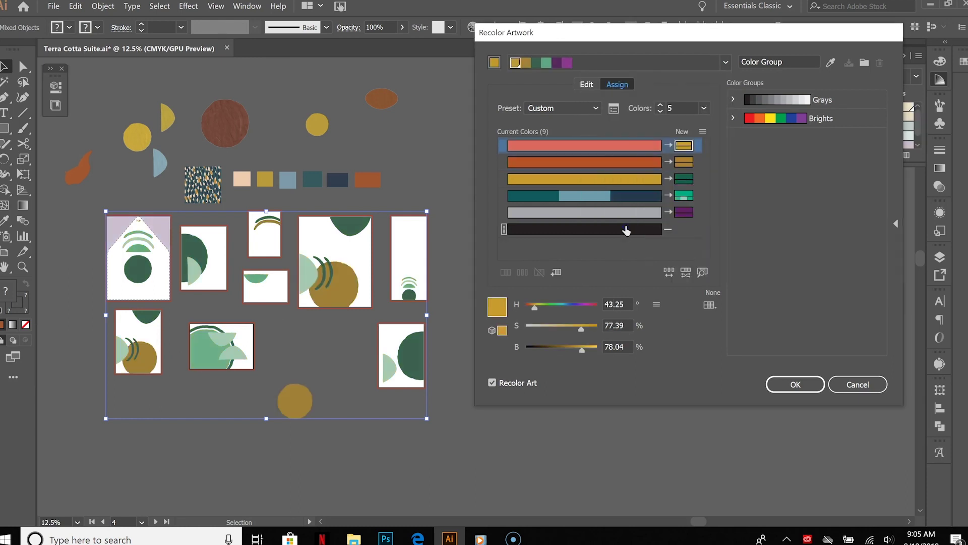
left_click(669, 274)
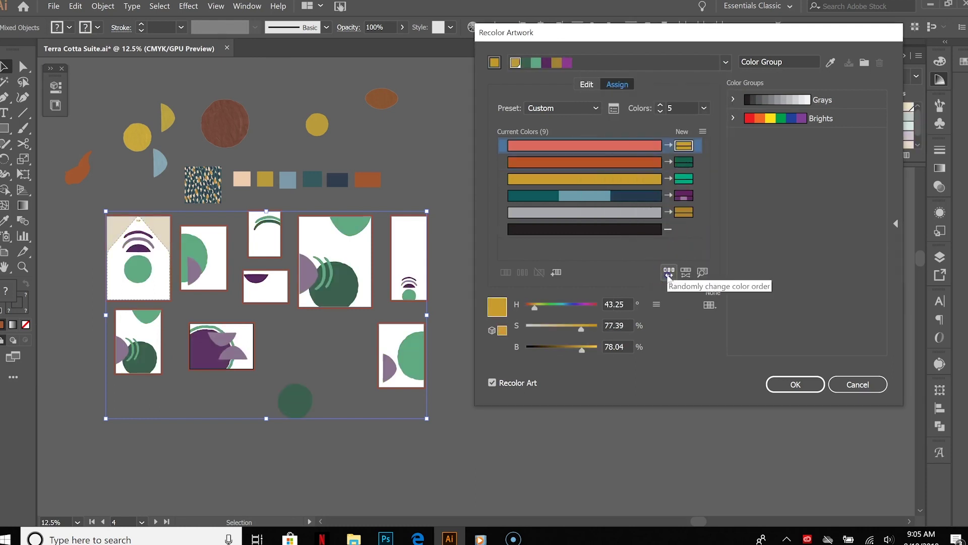
left_click(668, 275)
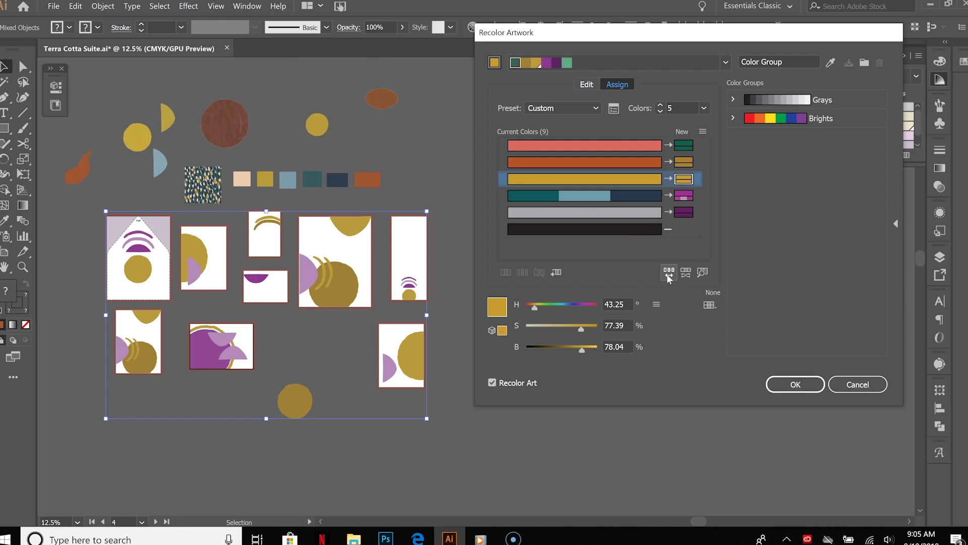
left_click(668, 275)
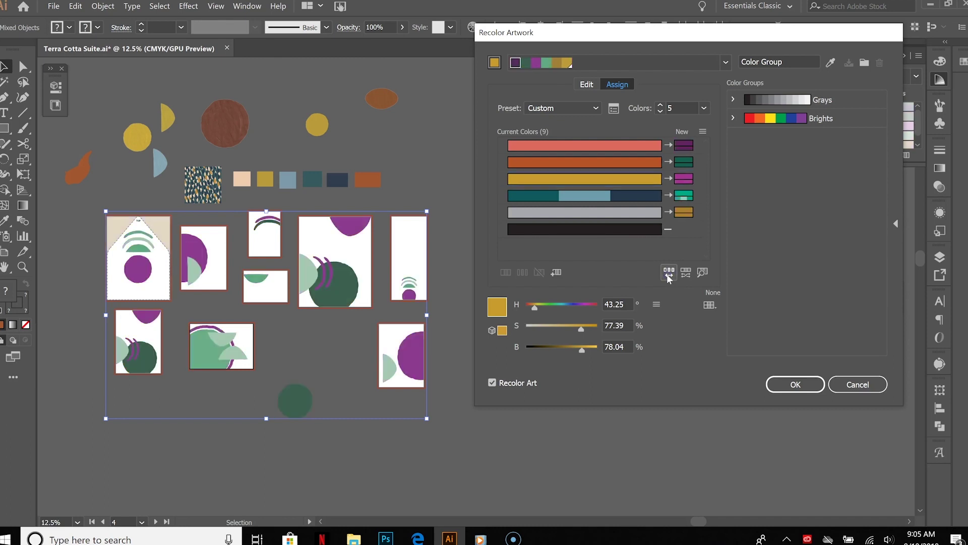
left_click(668, 275)
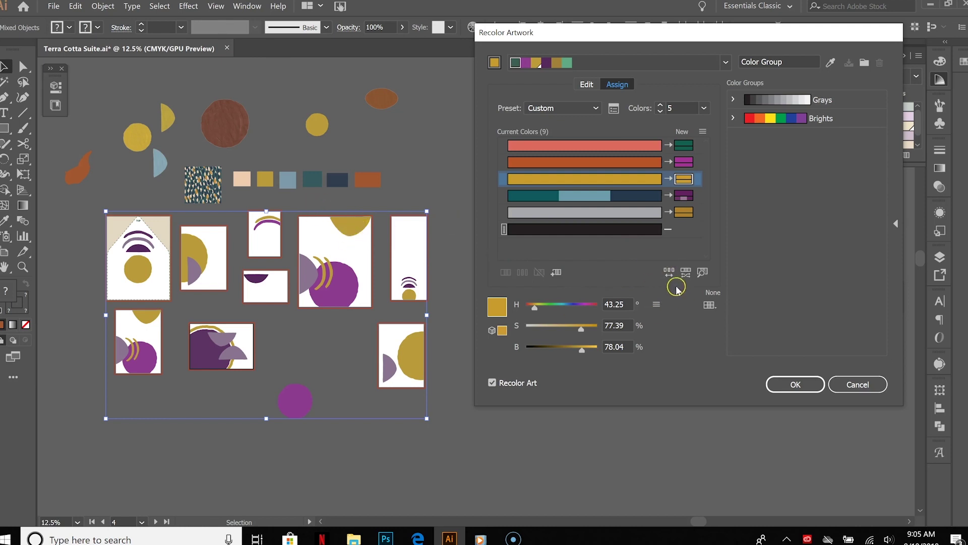
- Shuffle the colour order twice to reach olive, brown and tan, mustard mapped to olive
left_click(669, 273)
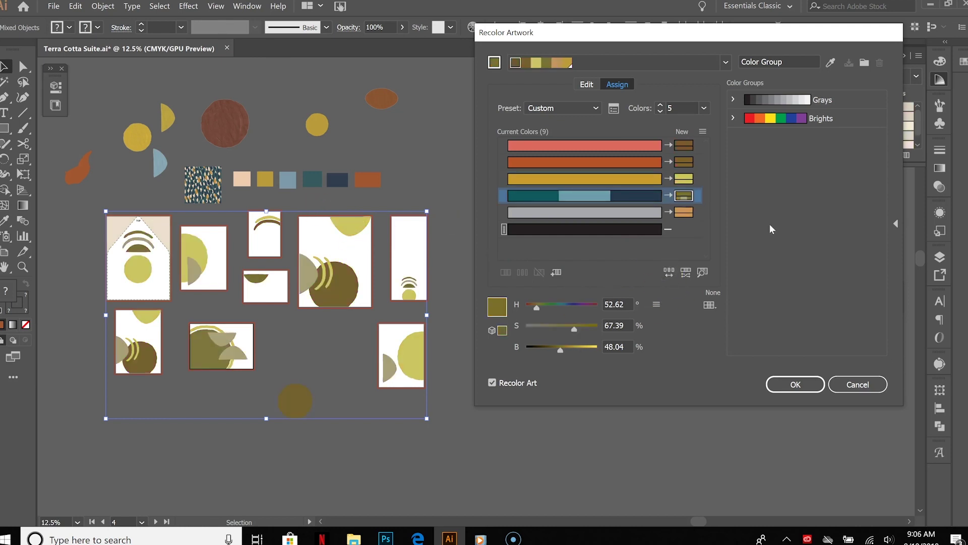
left_click(667, 275)
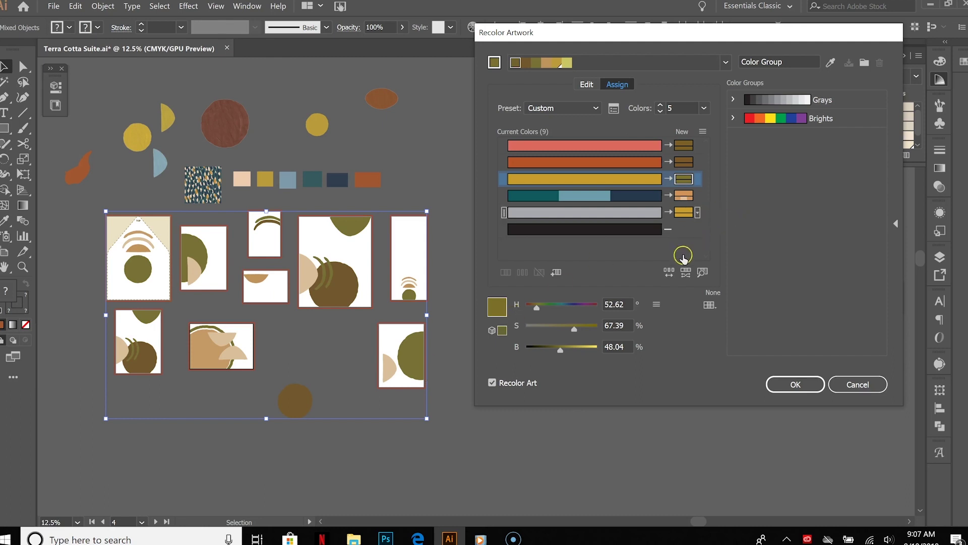
left_click(725, 62)
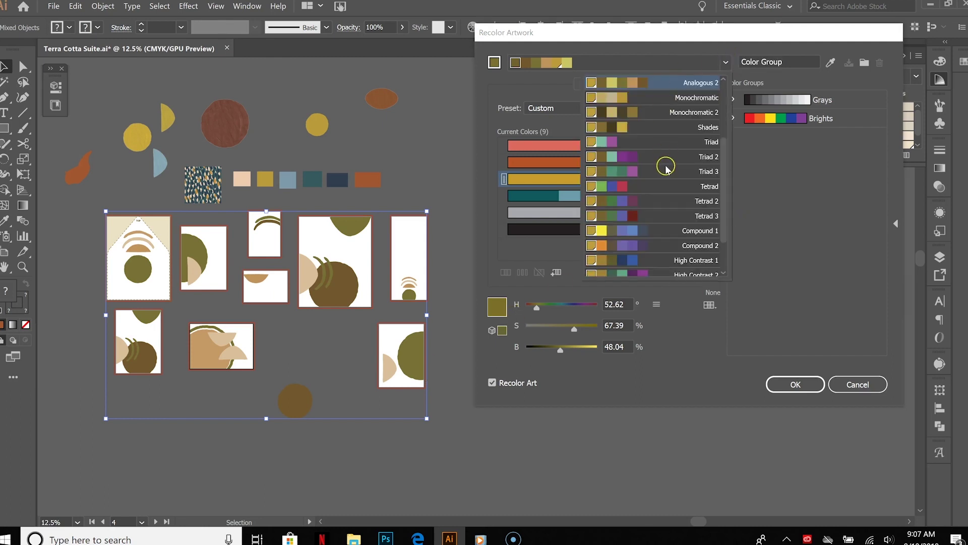
- Try the Tetrad, then High Contrast 3 harmony, shuffling its colour order three times
left_click(640, 186)
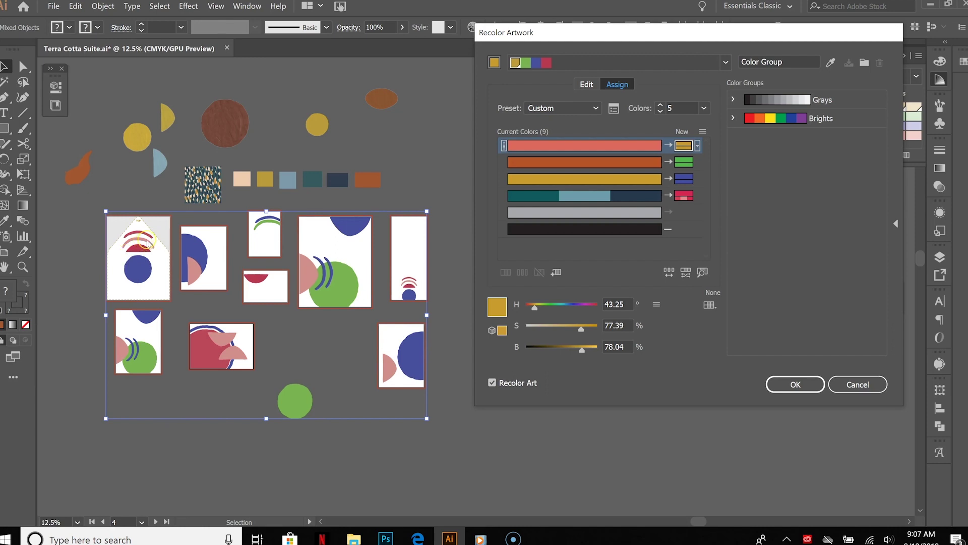
left_click(726, 62)
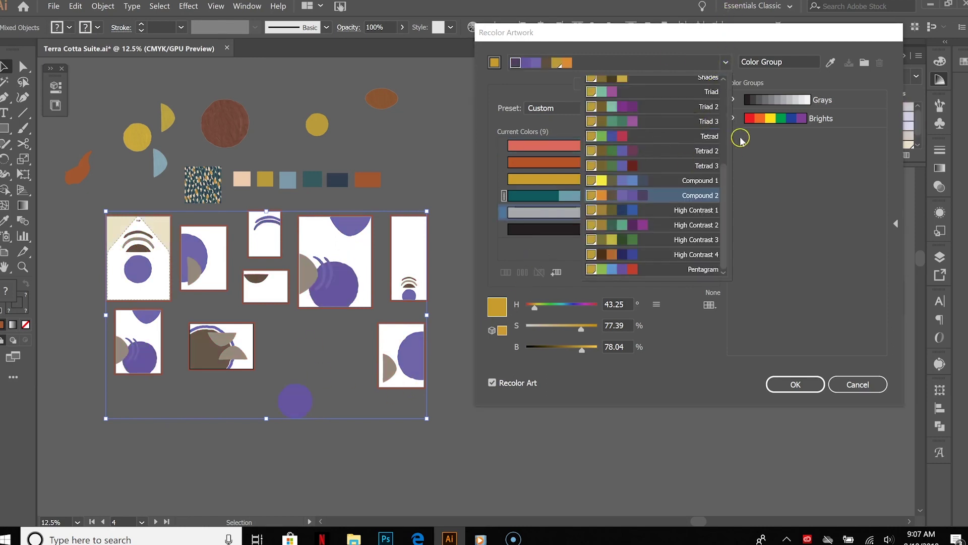
left_click(643, 211)
left_click_drag(644, 210, 634, 241)
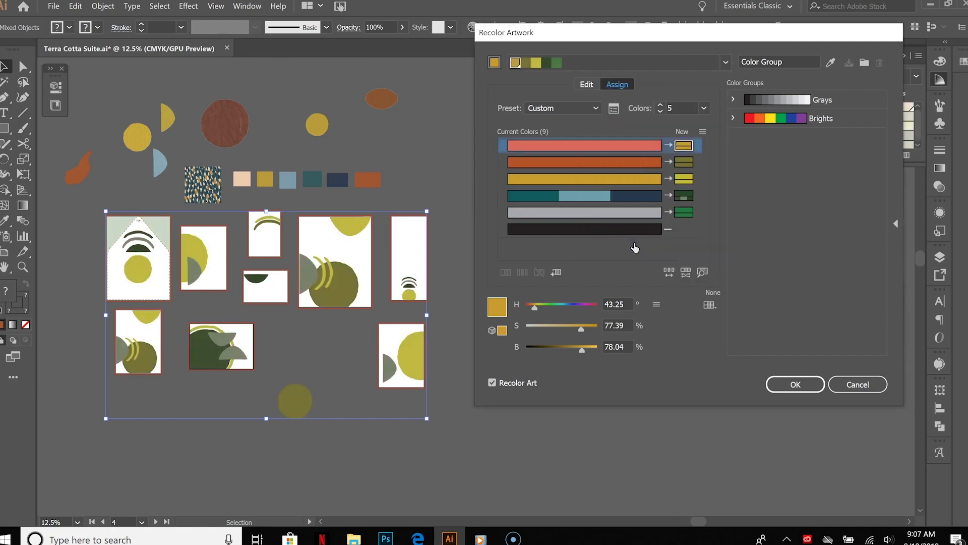
left_click(669, 271)
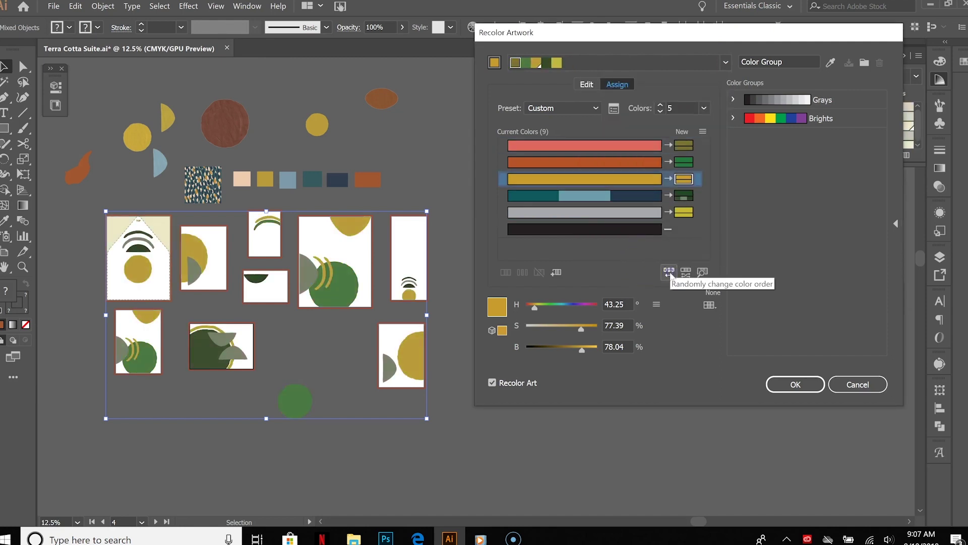
left_click(669, 271)
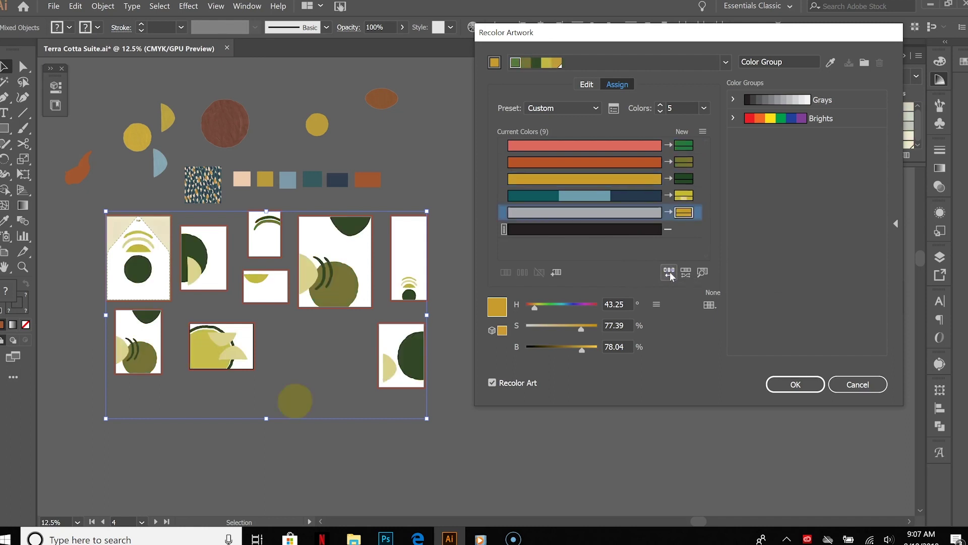
left_click(670, 272)
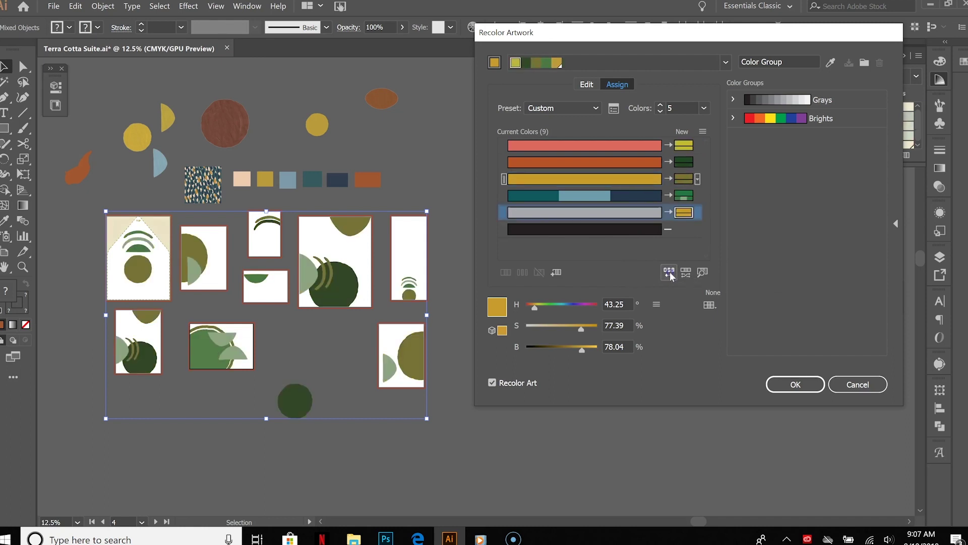
- Try further harmony rules, ending on an orange, brown and blue palette in gold and dark brown
left_click(726, 62)
left_click(716, 207)
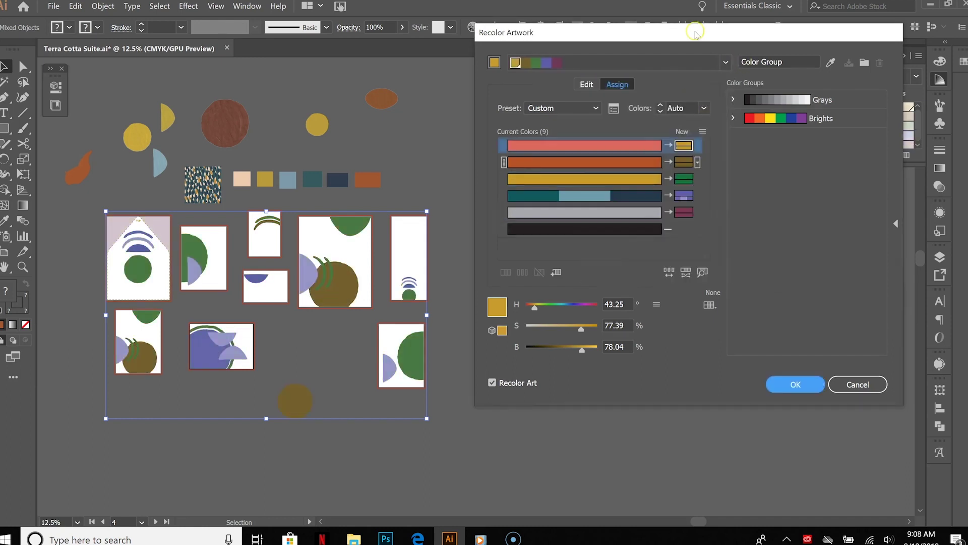
left_click(724, 62)
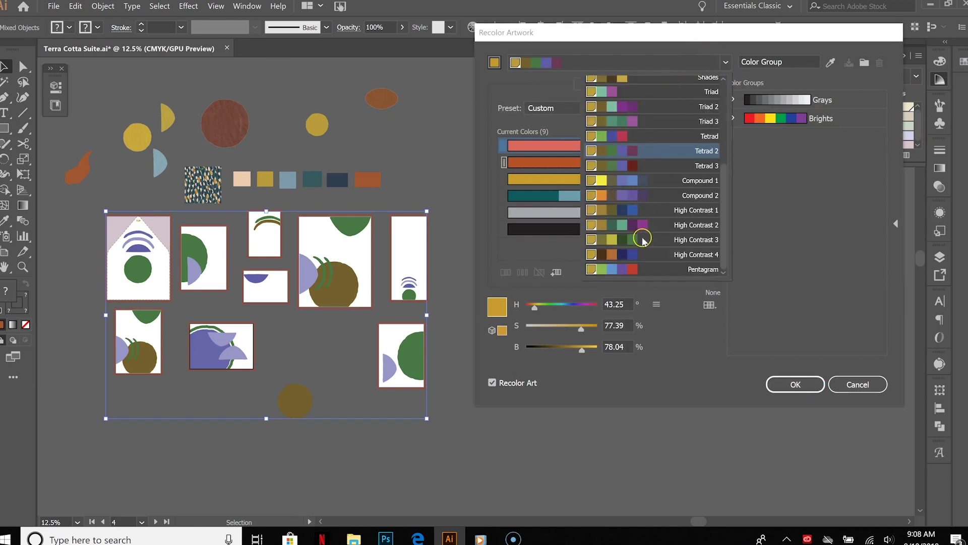
left_click(643, 239)
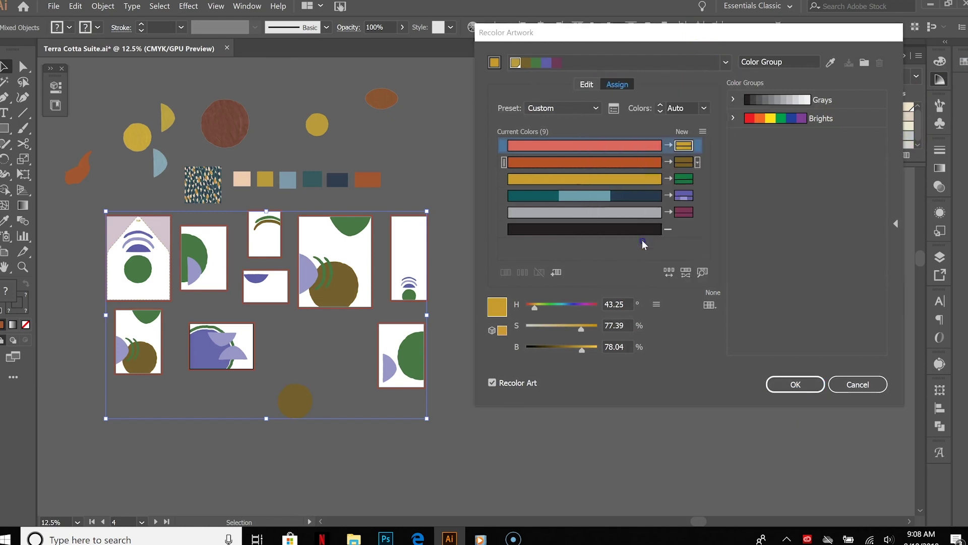
left_click(726, 62)
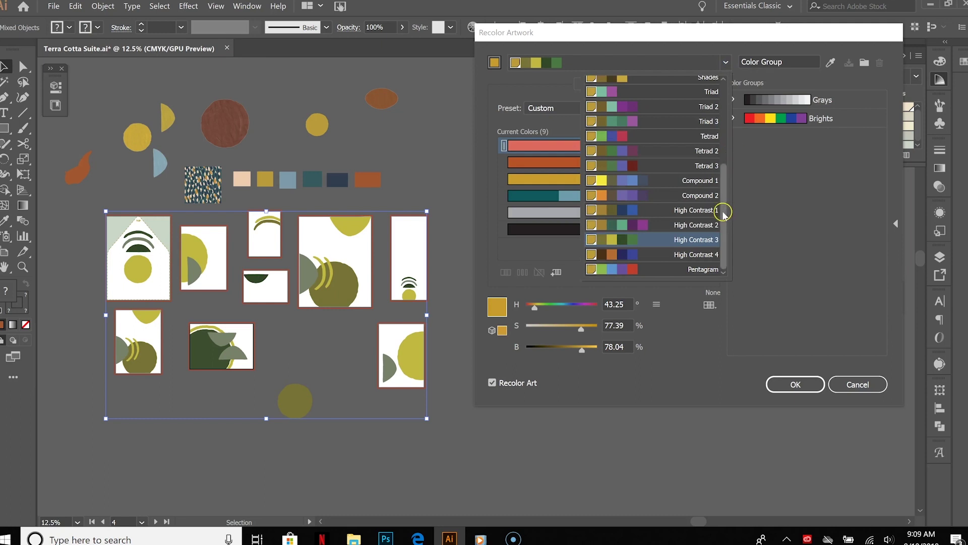
left_click_drag(724, 209, 721, 124)
left_click(706, 113)
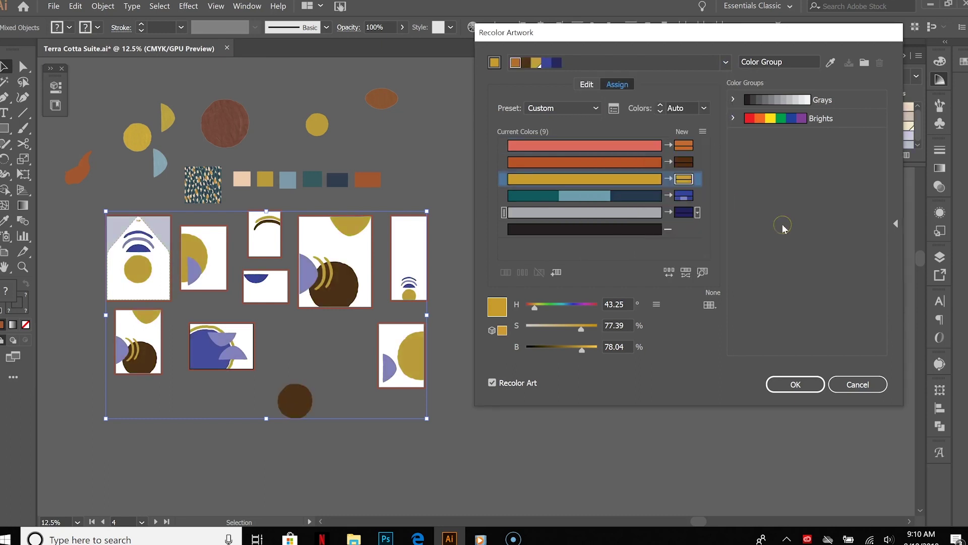
- Randomize saturation and brightness eight times until the large circles become caramel brown
left_click(684, 272)
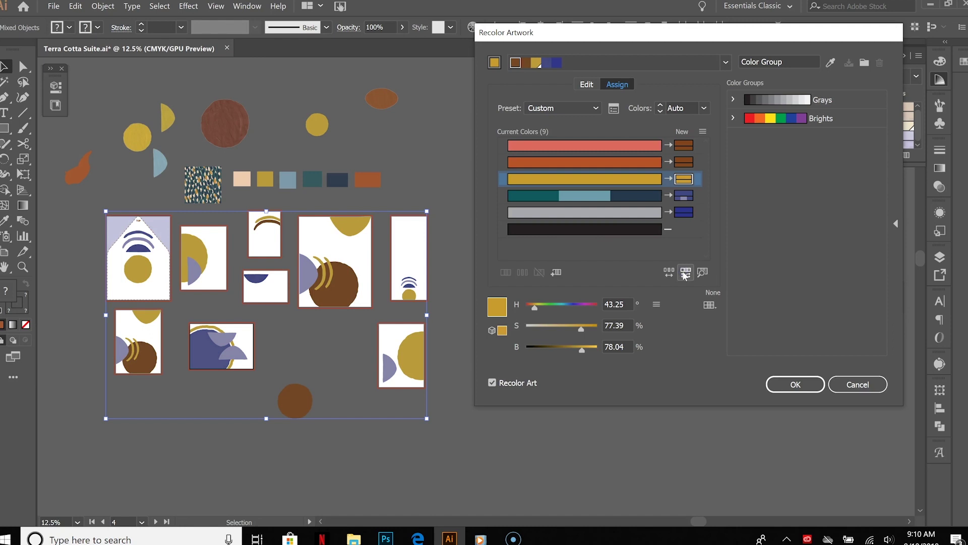
left_click(686, 272)
left_click(686, 273)
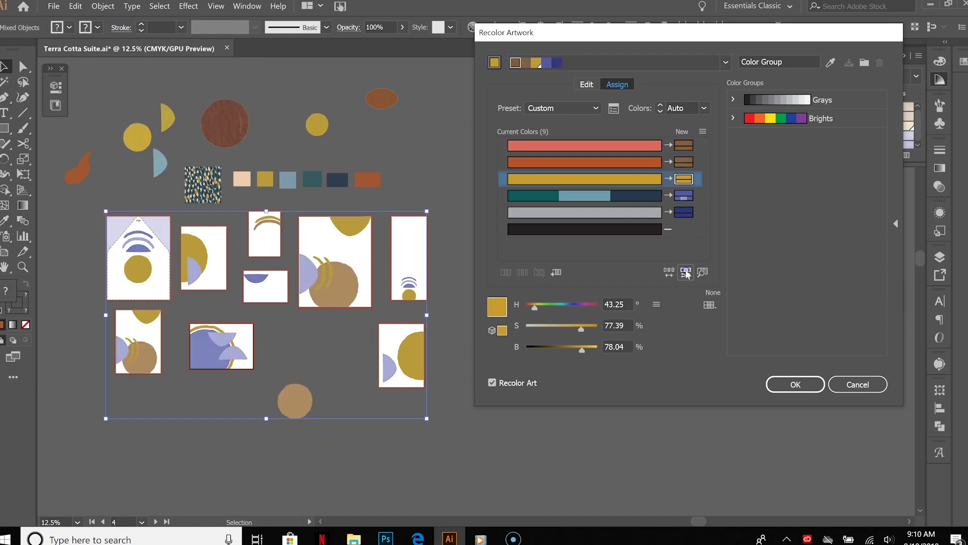
left_click(686, 274)
left_click(687, 273)
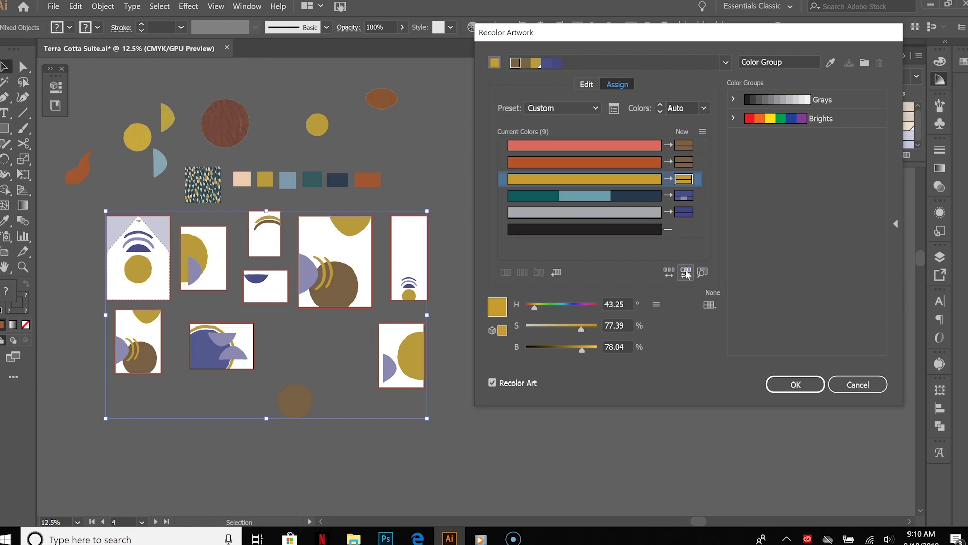
left_click(687, 273)
left_click(686, 273)
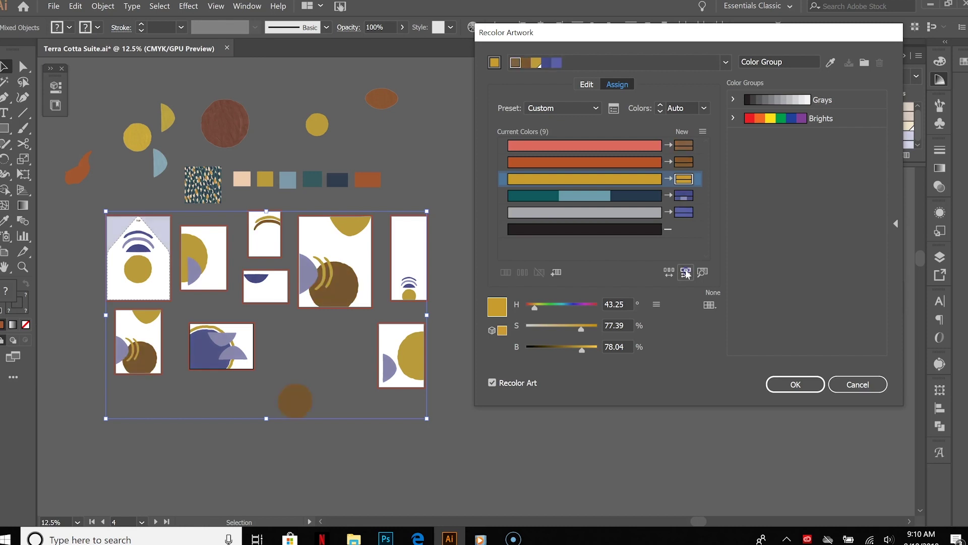
left_click(686, 273)
left_click(726, 62)
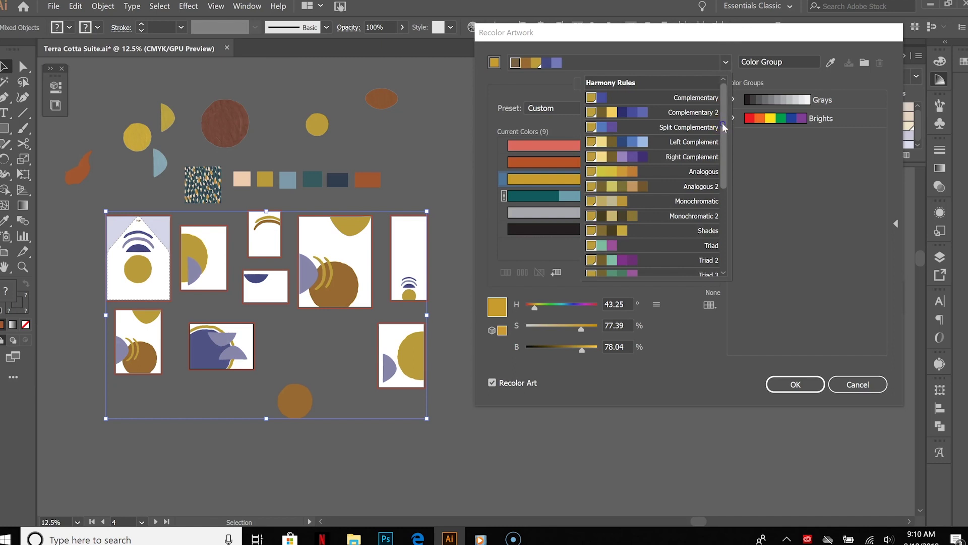
- Apply the Triad harmony, then switch to High Contrast 4
scroll(721, 125, "down", 5)
left_click(643, 99)
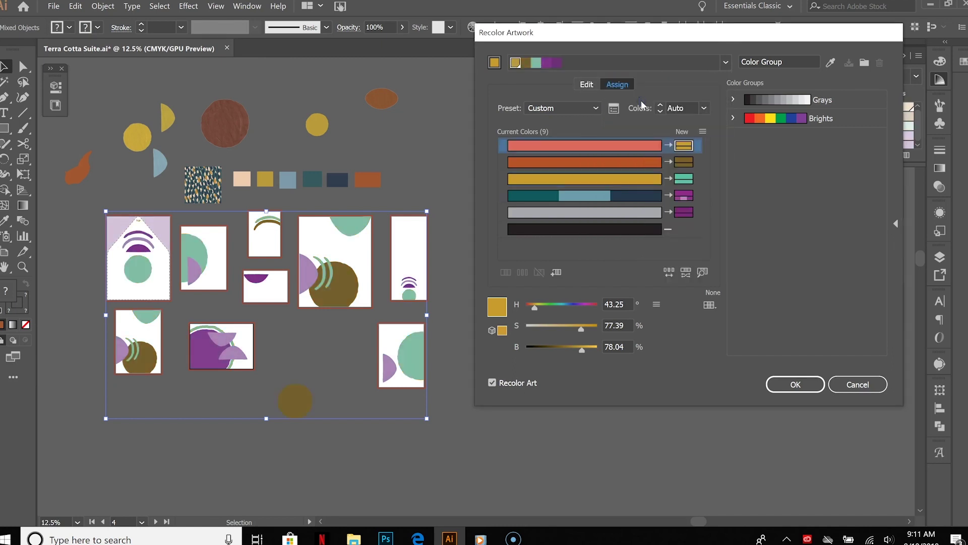
left_click(725, 62)
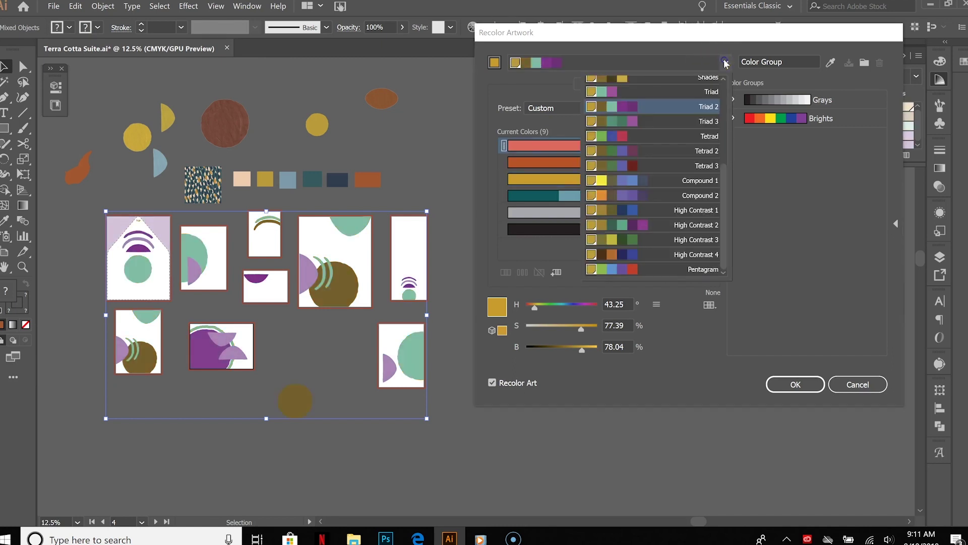
left_click(642, 254)
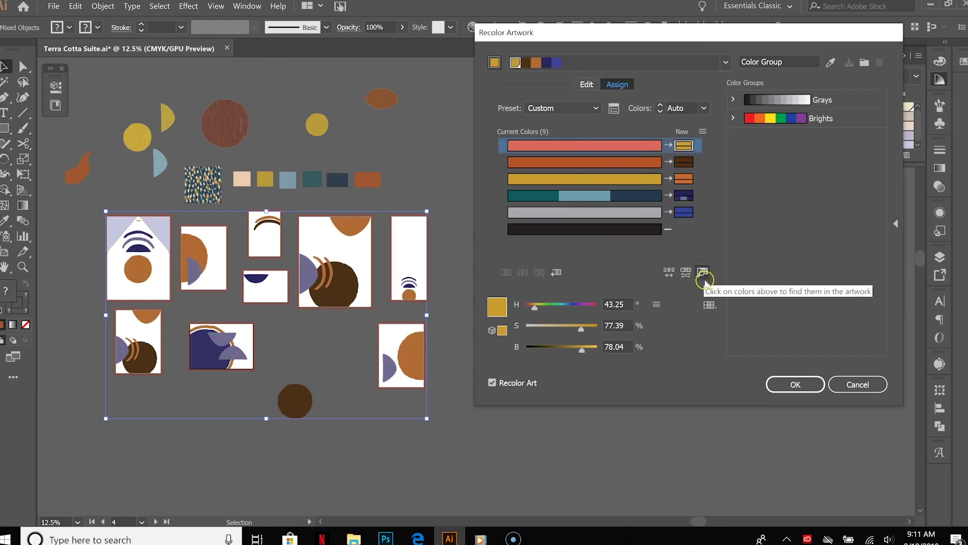
- Randomize the new colours' shades six times, then shuffle their colour order three times
left_click(687, 272)
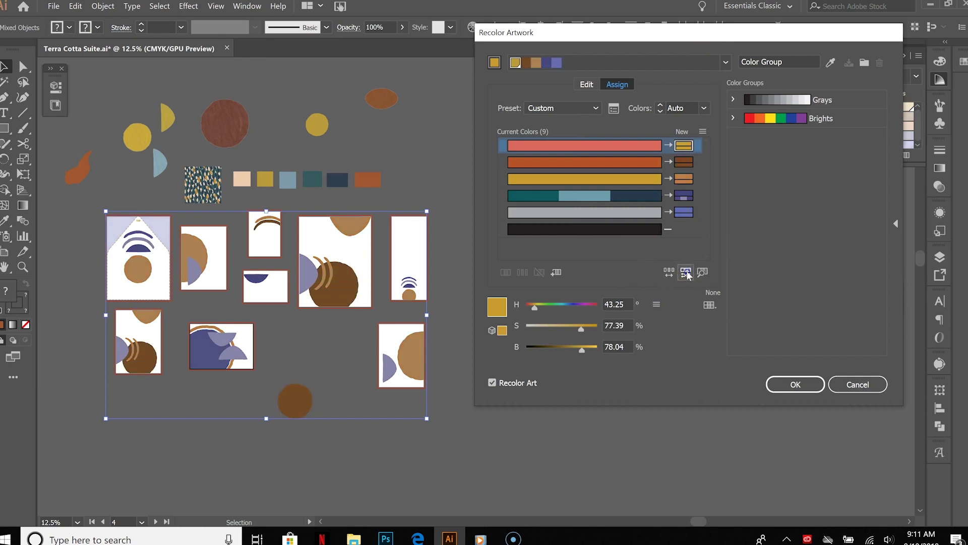
left_click(686, 273)
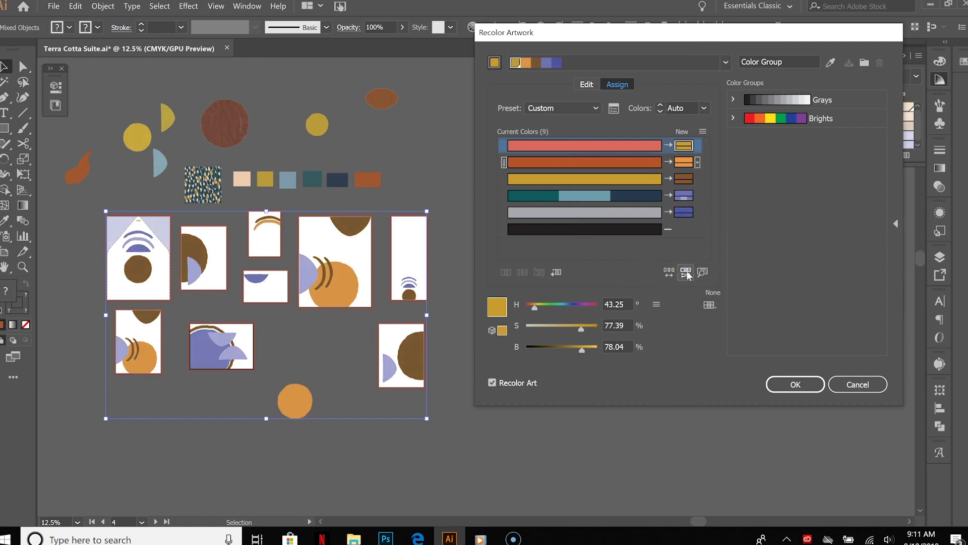
left_click(686, 273)
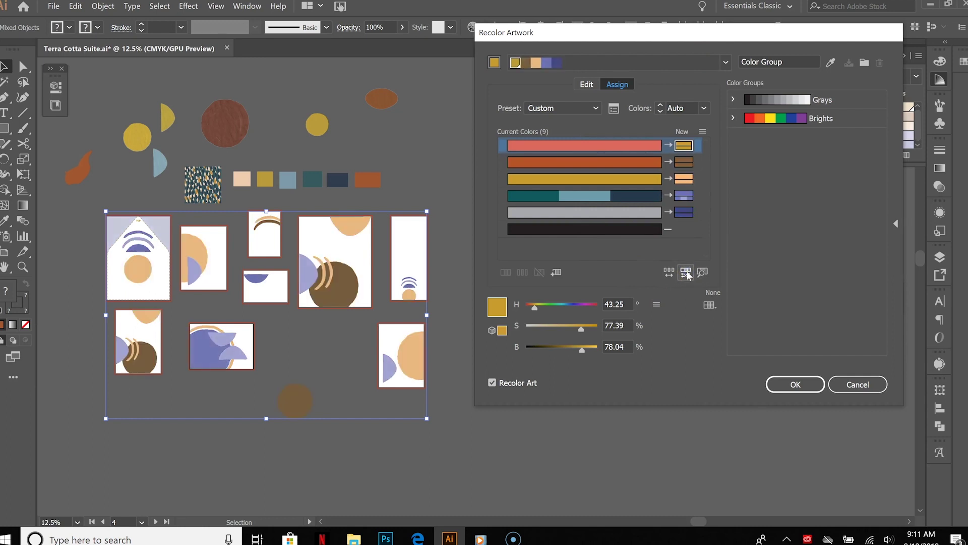
left_click(687, 272)
left_click(686, 272)
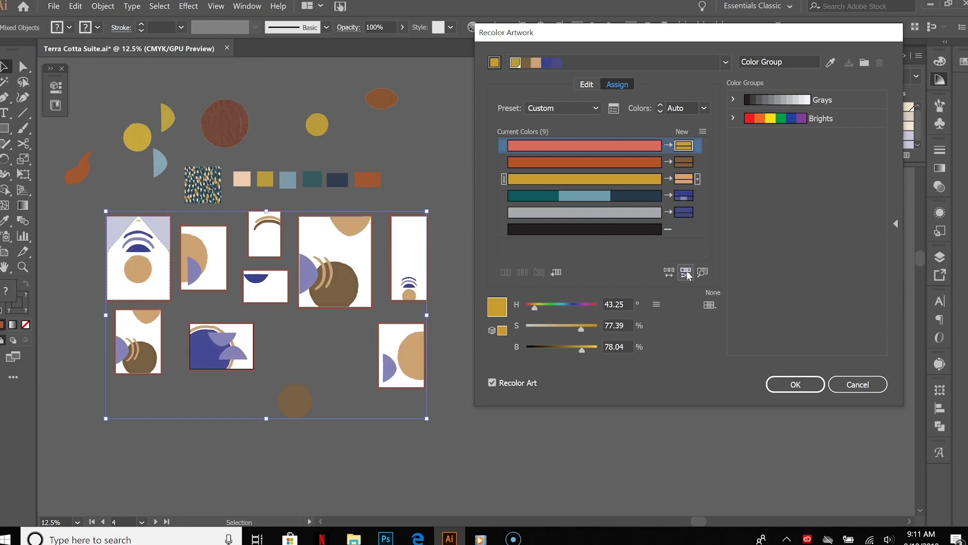
left_click(687, 273)
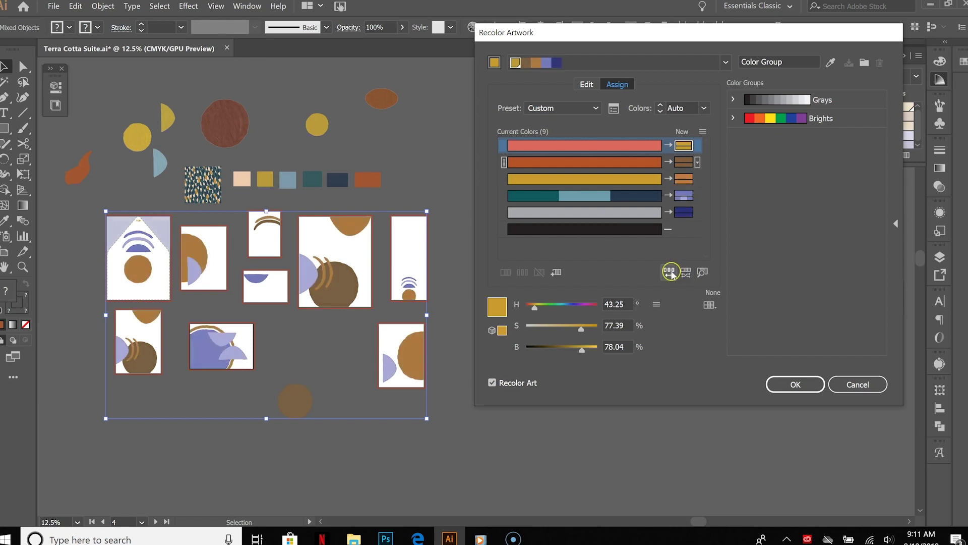
left_click(669, 272)
left_click(669, 272)
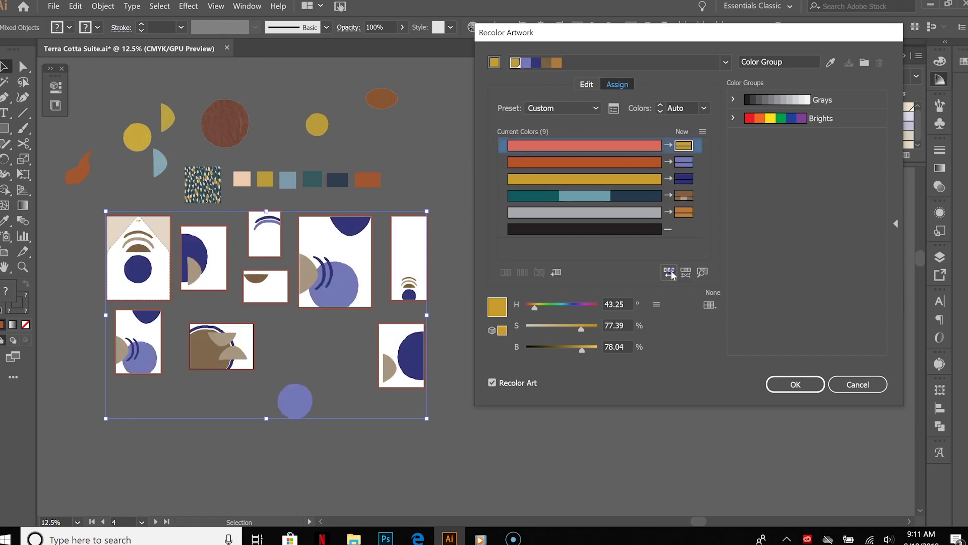
left_click(669, 272)
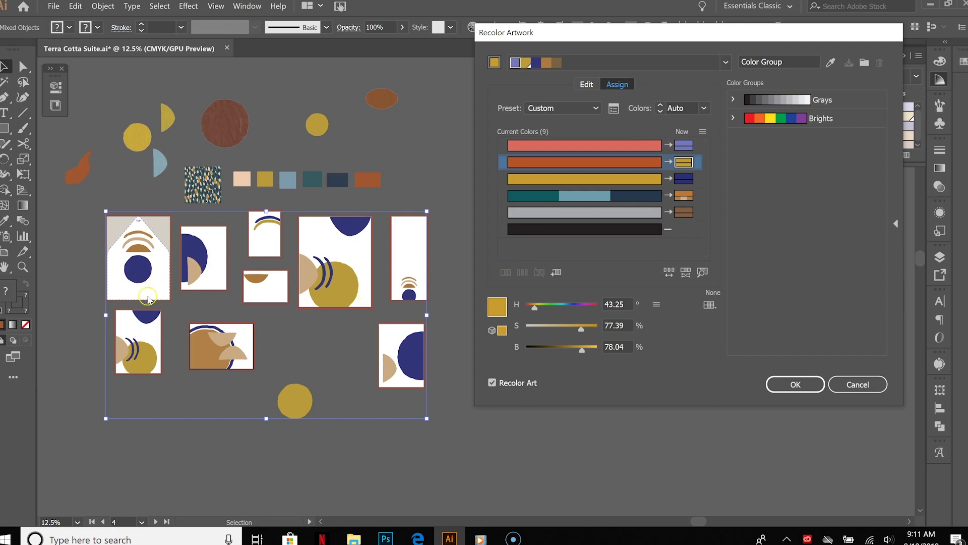
- Randomize shades six more times, then uncheck Recolor Art to show the original colours
left_click(687, 272)
left_click(687, 272)
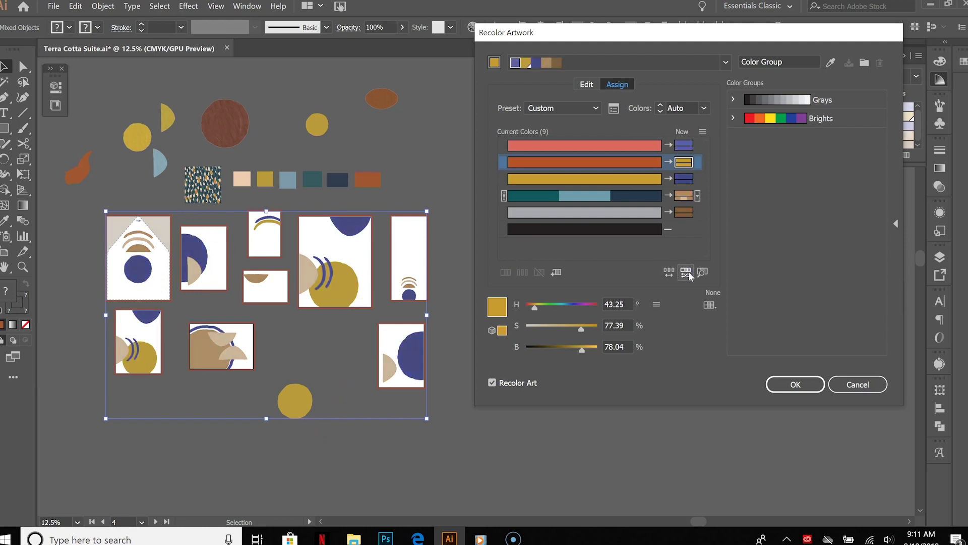
left_click(687, 272)
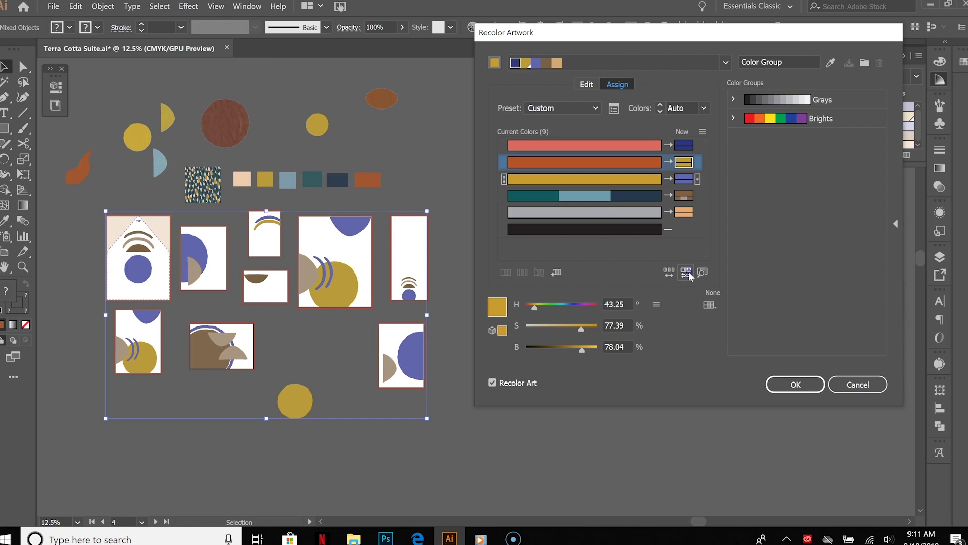
left_click(688, 271)
left_click(689, 271)
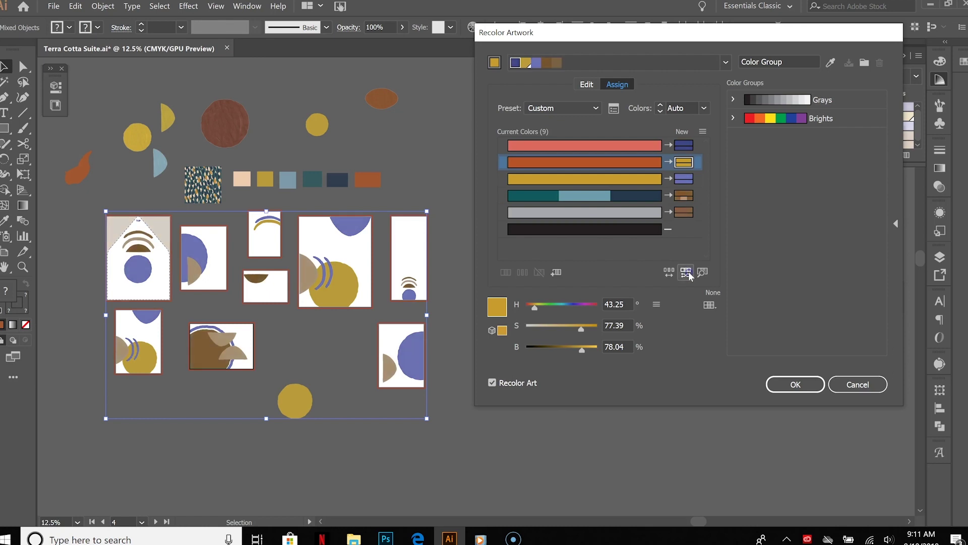
left_click(688, 271)
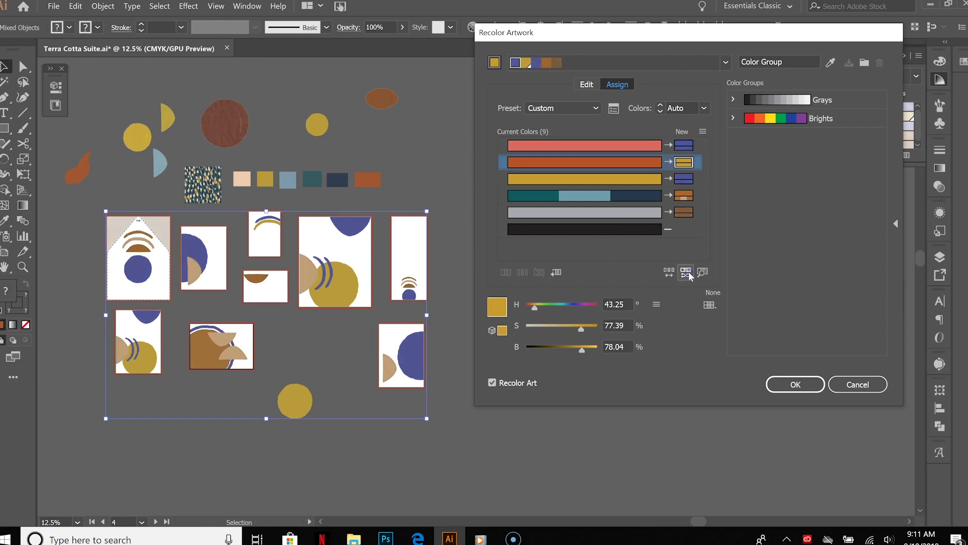
left_click(492, 383)
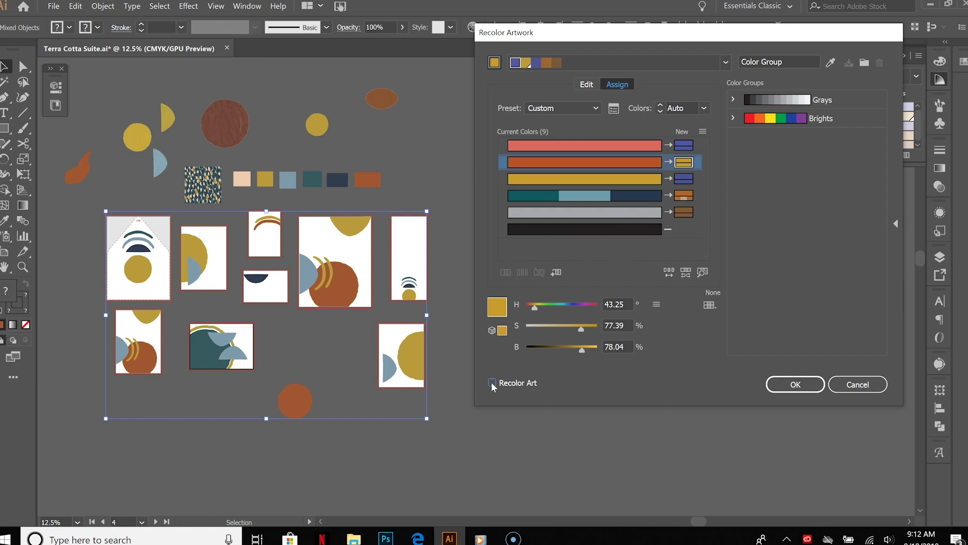
- Re-enable Recolor Art and reshuffle into navy, caramel brown and tan with beige accents
left_click(491, 383)
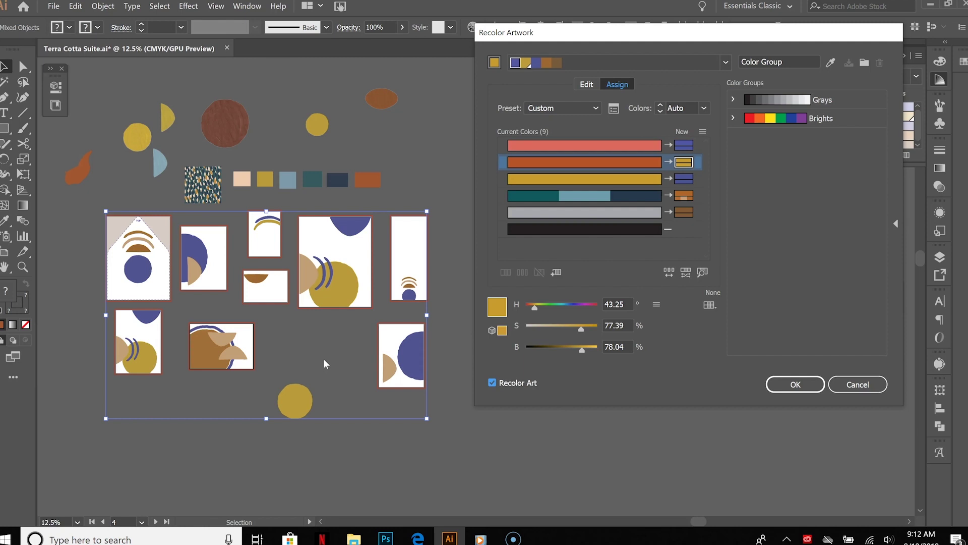
left_click(685, 275)
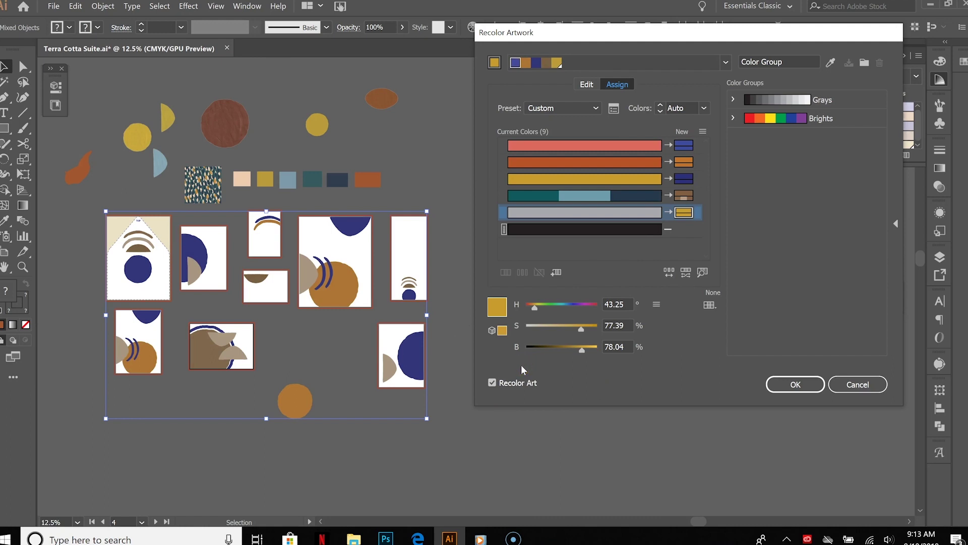
- Apply the Analogous 2 harmony and shuffle its colour order four times
left_click(726, 63)
left_click(687, 186)
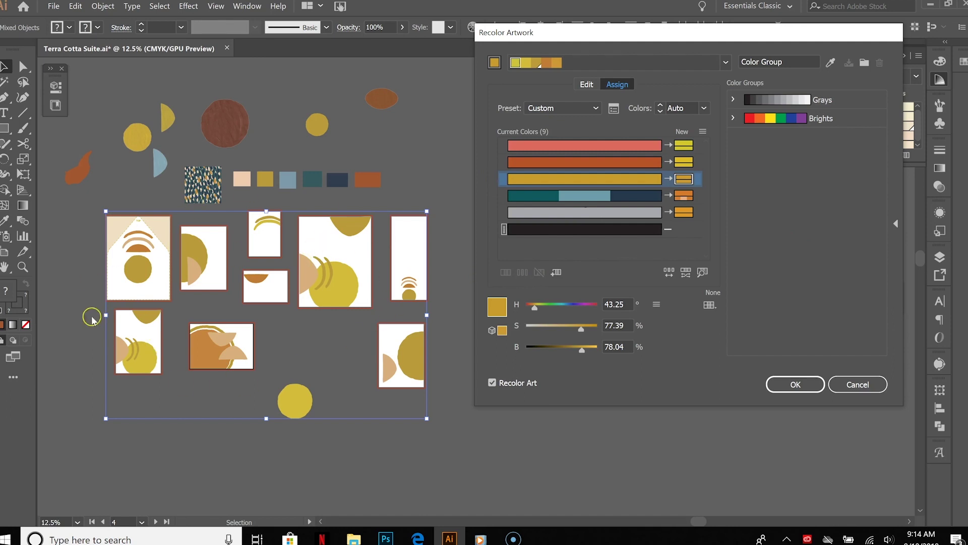
left_click(670, 274)
left_click(671, 274)
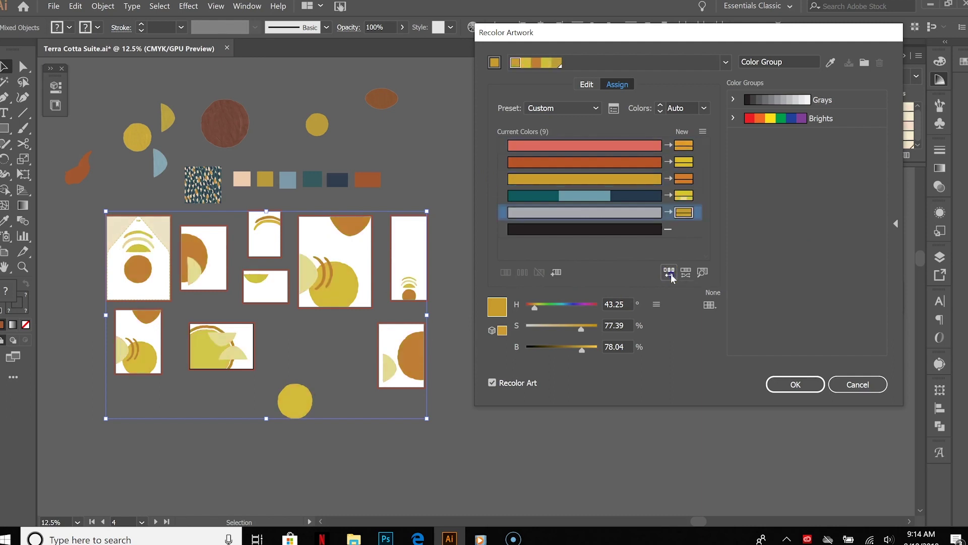
left_click(671, 273)
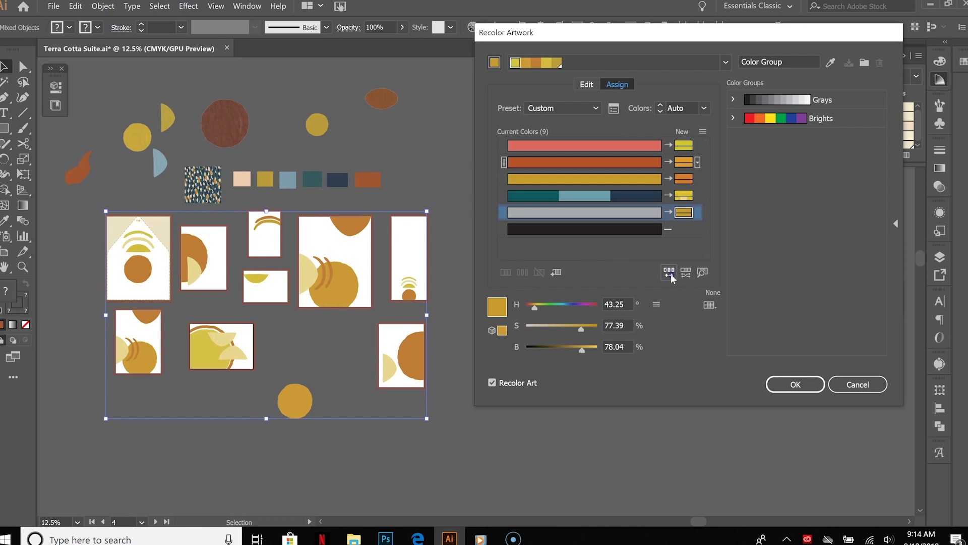
left_click(671, 273)
- Randomize saturation and brightness nine times, then cancel Recolor Artwork, keeping the original terracotta colours
left_click(686, 272)
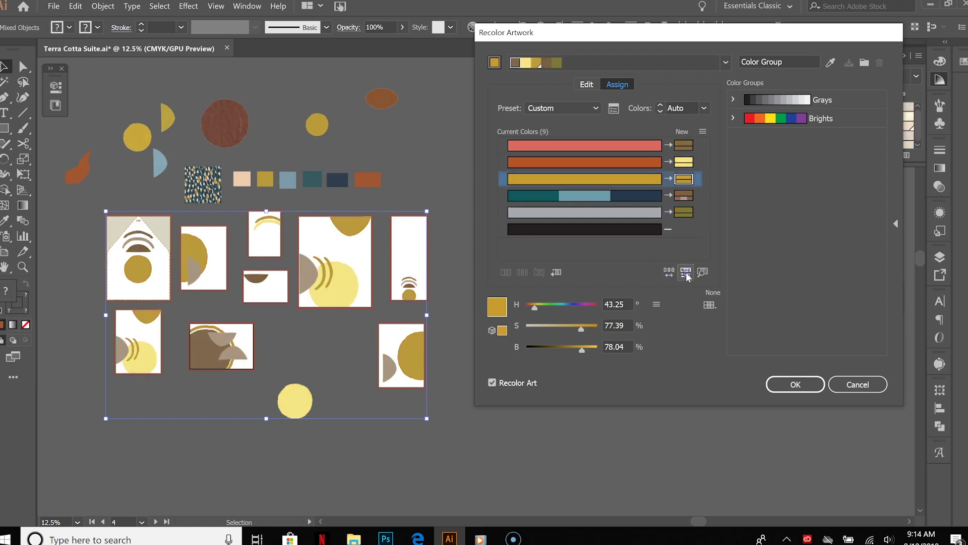
left_click(686, 272)
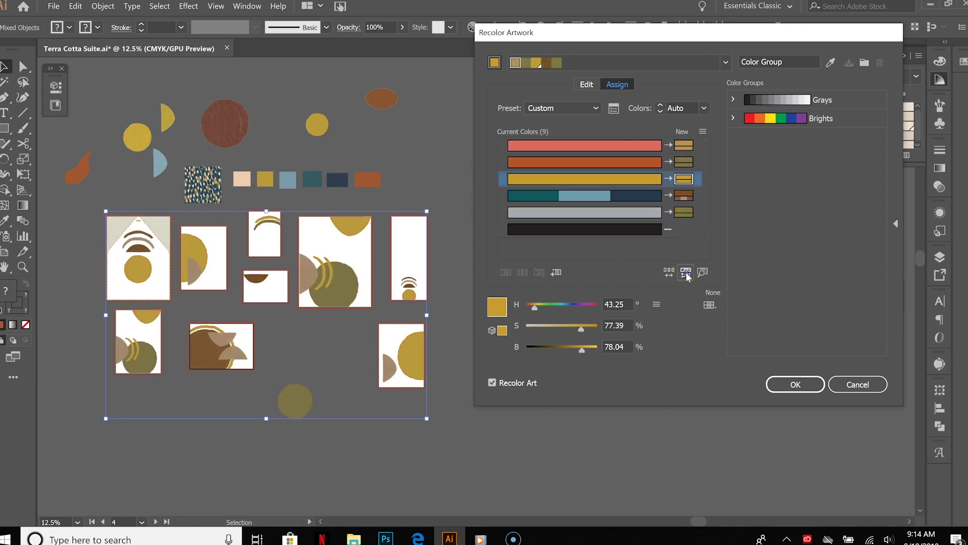
left_click(686, 272)
left_click(686, 272)
left_click(686, 273)
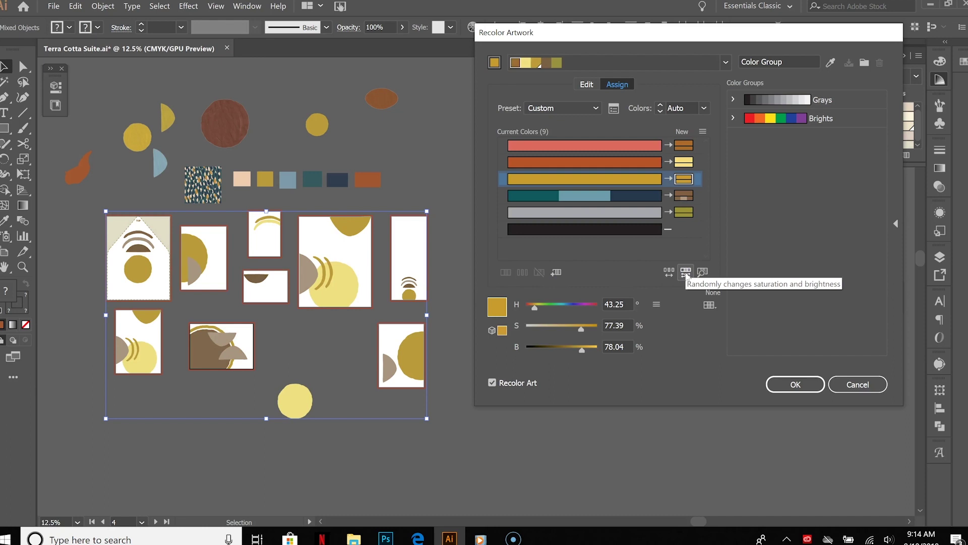
left_click(686, 273)
left_click(686, 273)
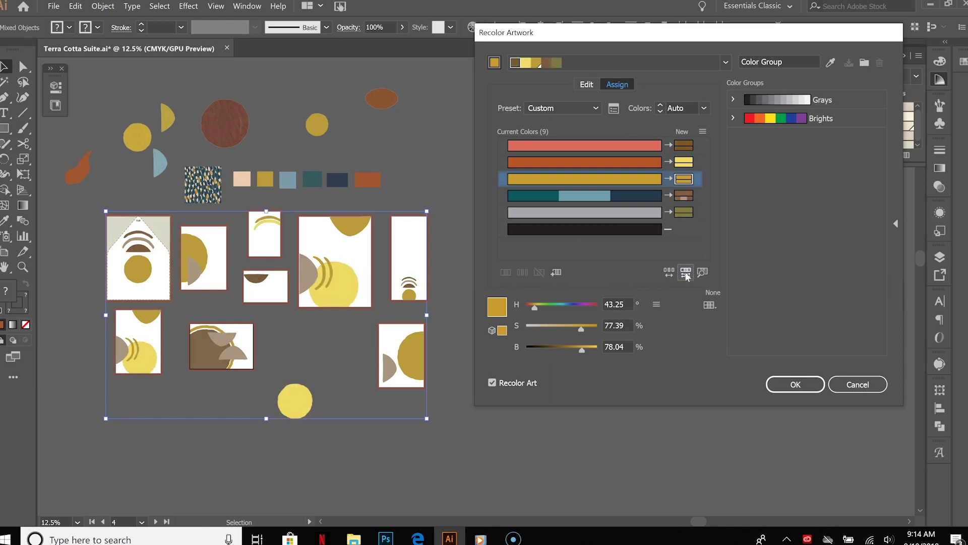
left_click(686, 272)
left_click(685, 272)
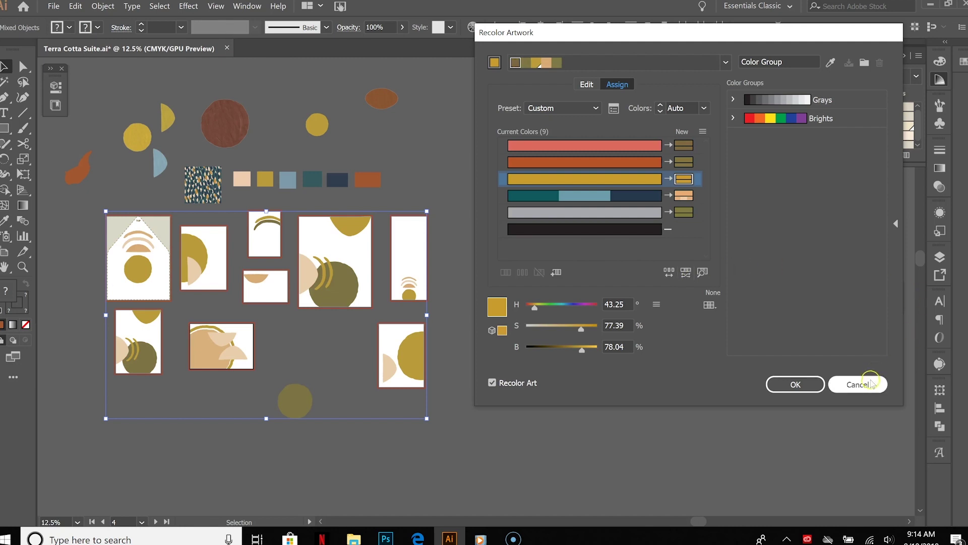
left_click(858, 383)
- Show the Color Guide panel and start recolouring the stationery with its green and lavender suggestion
left_click(939, 79)
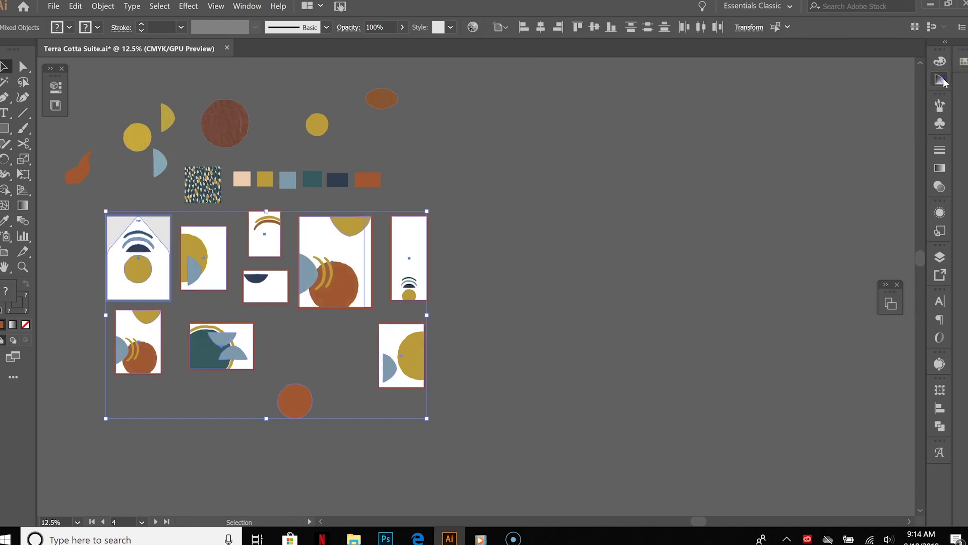
left_click(940, 79)
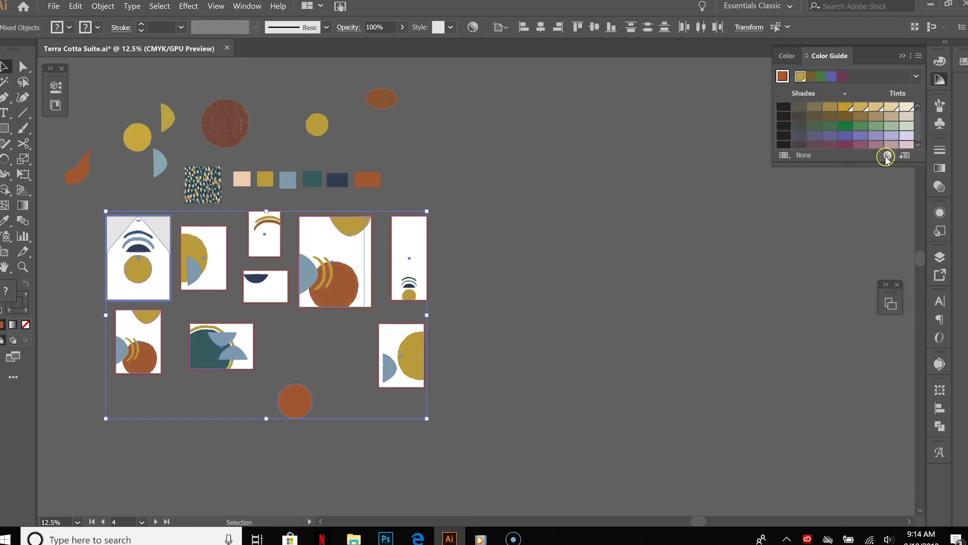
left_click(246, 6)
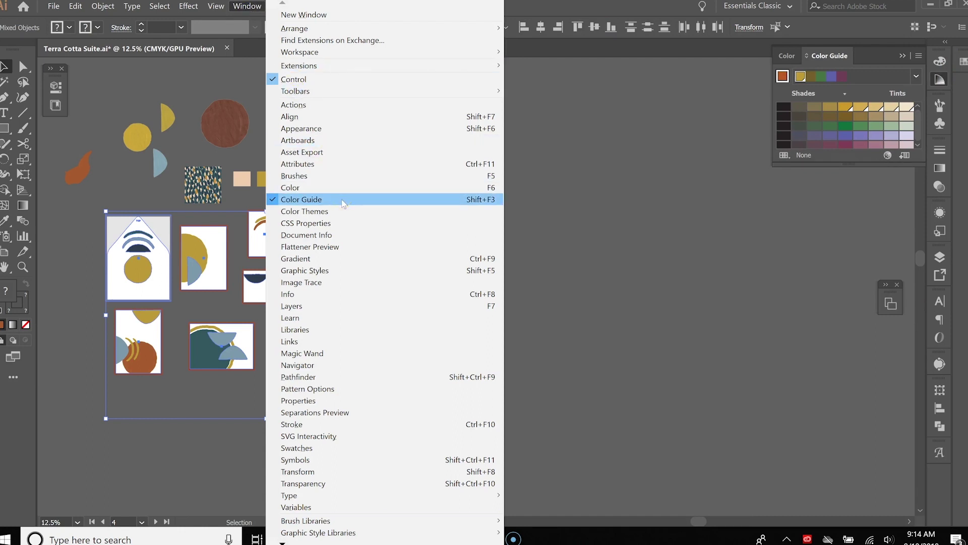
left_click(365, 200)
left_click(888, 155)
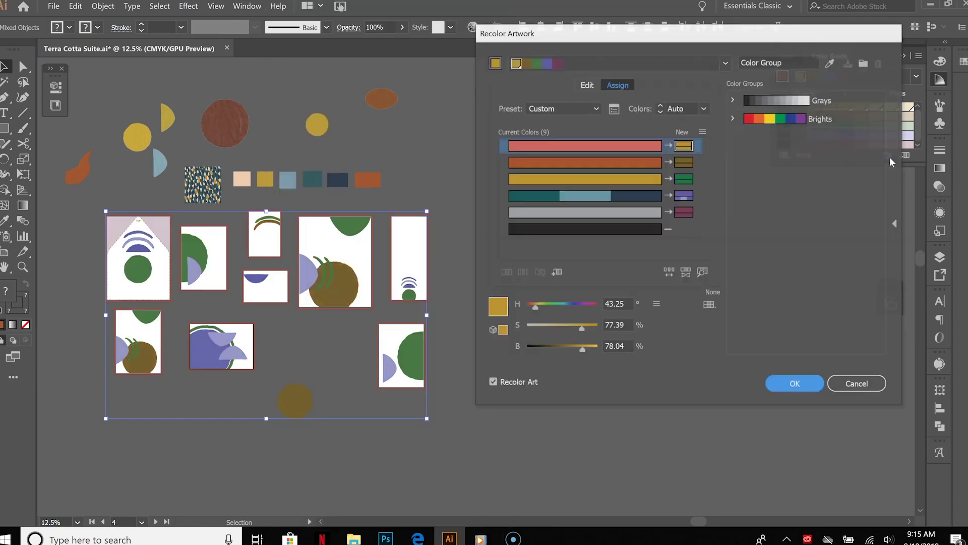
- Turn off Recolor Art and cancel, keeping the terracotta, mustard, teal and slate-blue colours
left_click(867, 385)
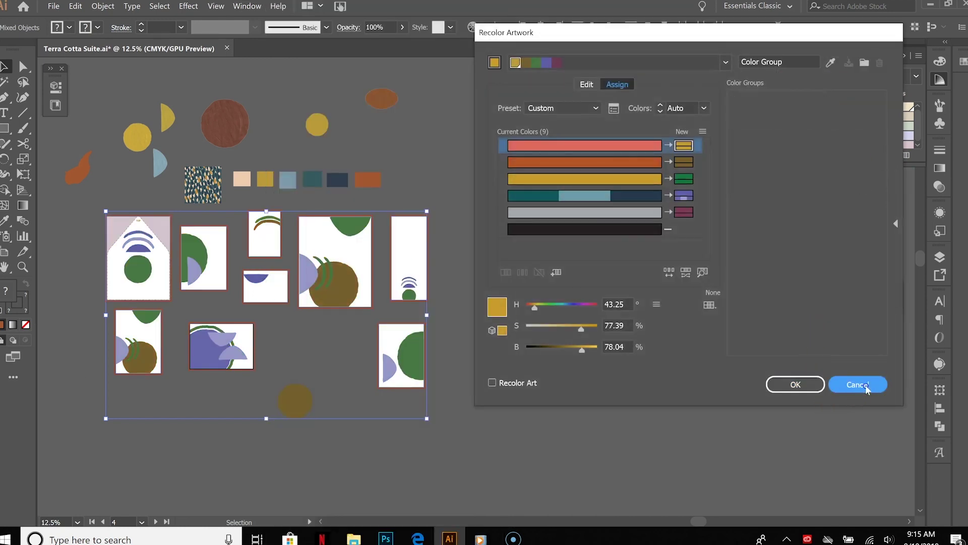
left_click(569, 338)
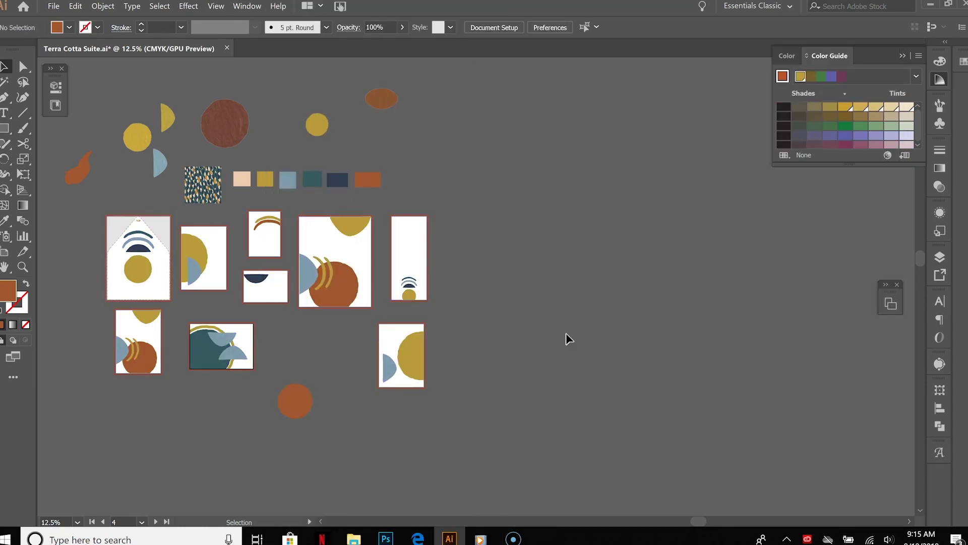